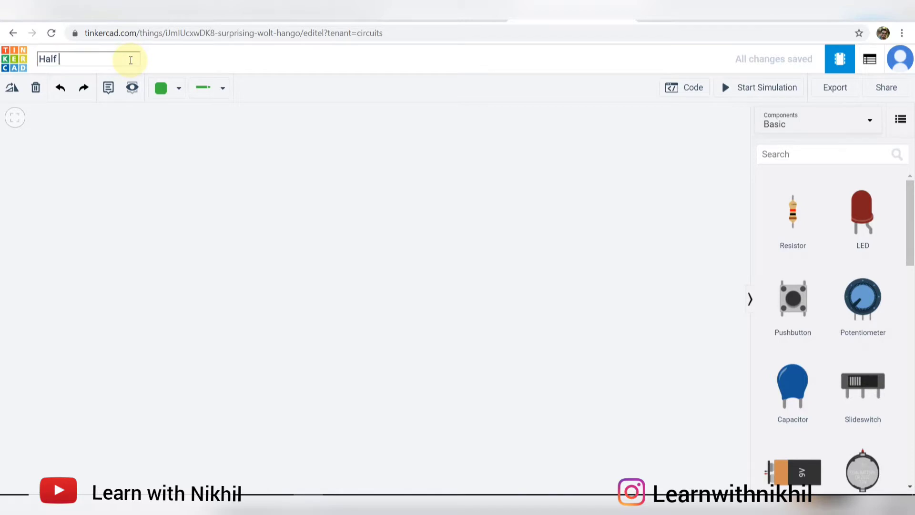
# Name the design "Half Wave Rectifier with Capacitor Filter.".
pyautogui.write('Wave Rectifier with Cap')
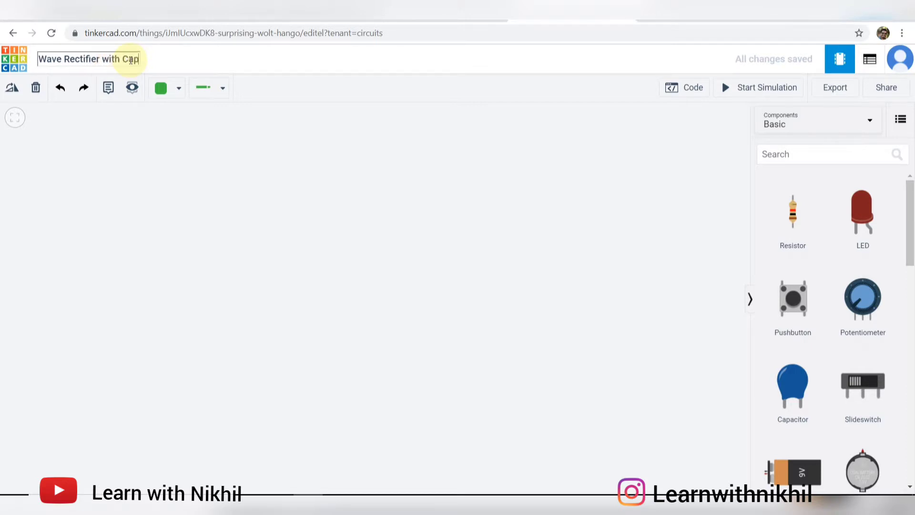
pyautogui.write('acitor Filter')
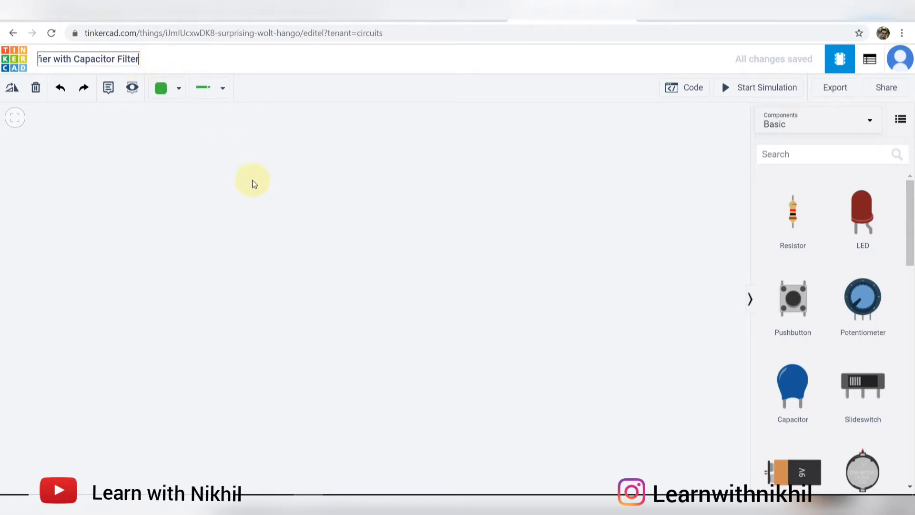
pyautogui.write('.')
pyautogui.press('Return')
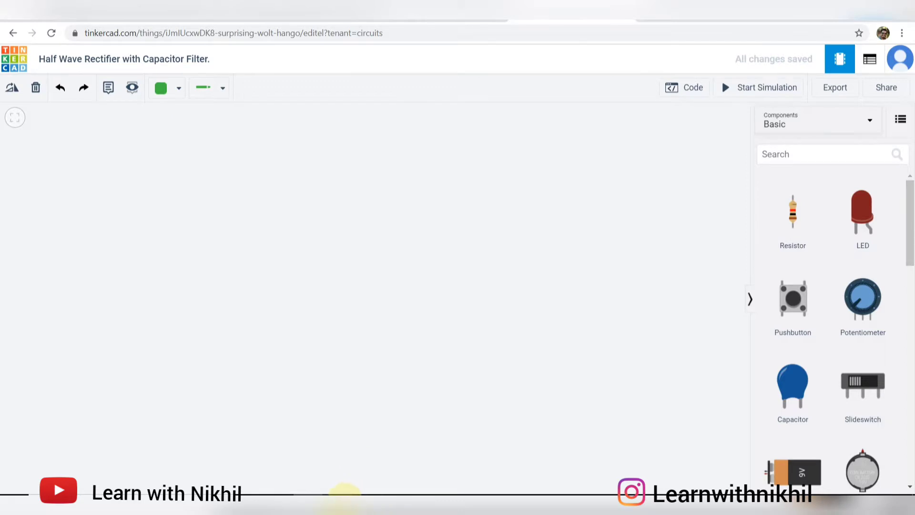
# Switch to "circuit diagram HWR.jpg" in Photos, enlarge it slightly and study both half-wave rectifier circuits, with and without filter.
pyautogui.click(347, 501)
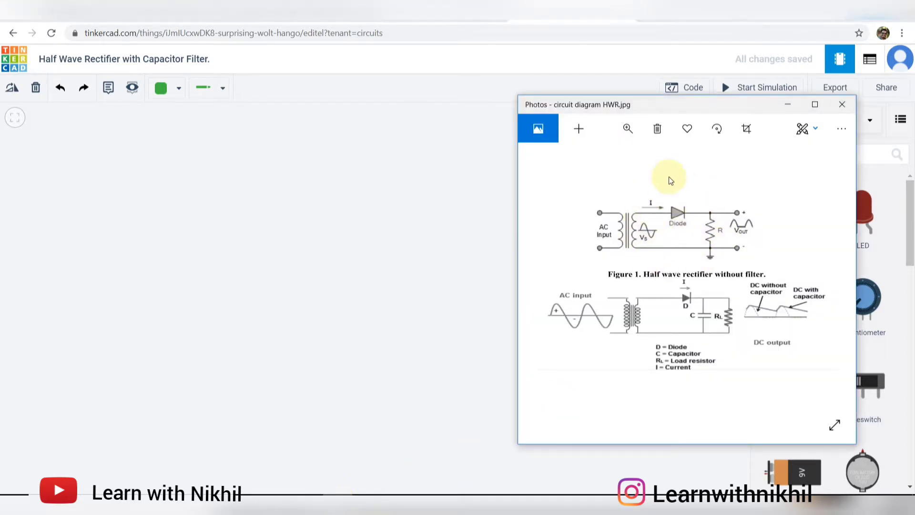
pyautogui.click(628, 129)
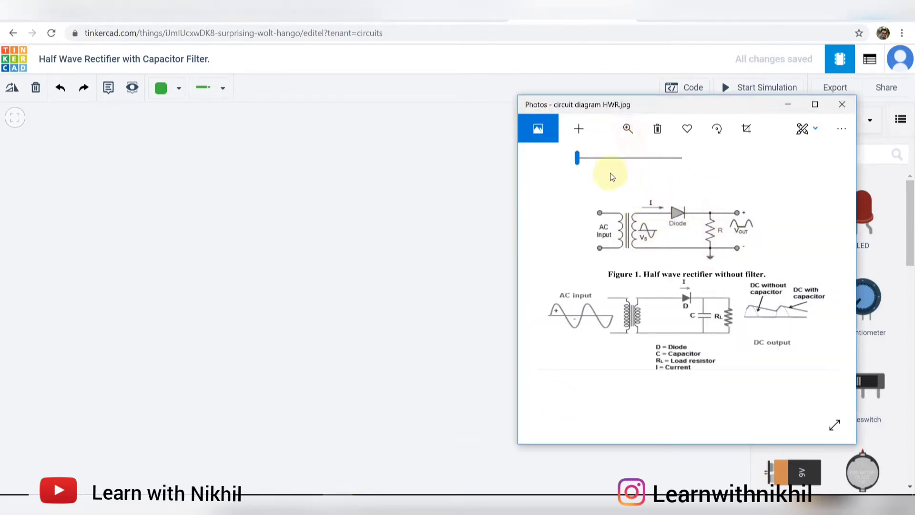
pyautogui.moveTo(580, 158); pyautogui.dragTo(585, 161)
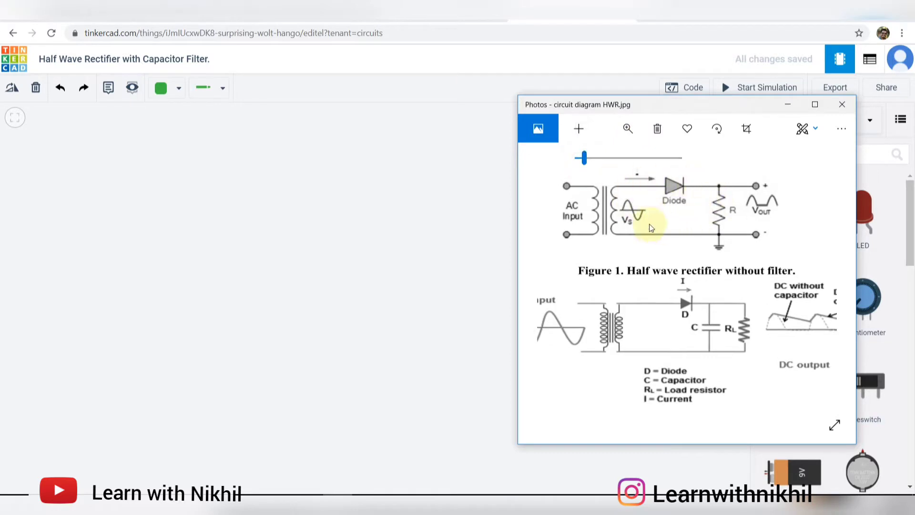
pyautogui.click(737, 251)
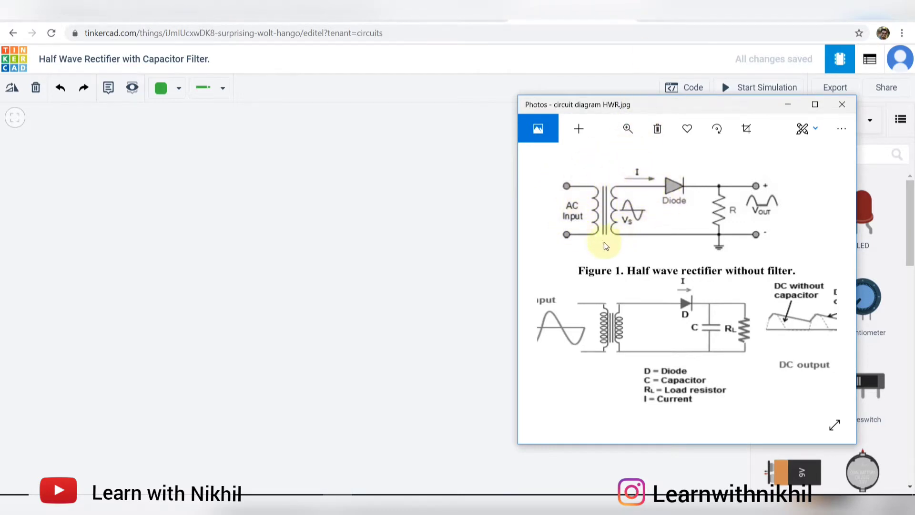
pyautogui.click(471, 199)
# Search the components for "brea" and place a full-size Breadboard in the middle of the workspace.
pyautogui.click(804, 152)
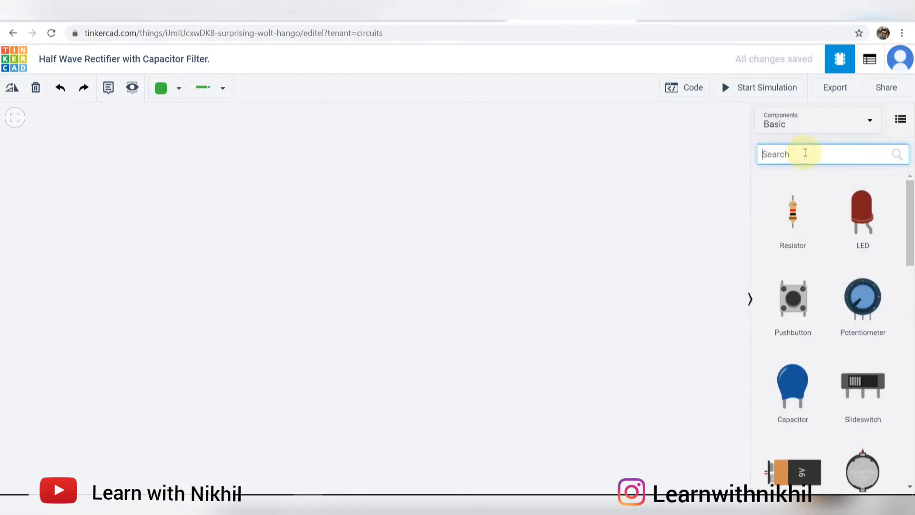
pyautogui.write('brea')
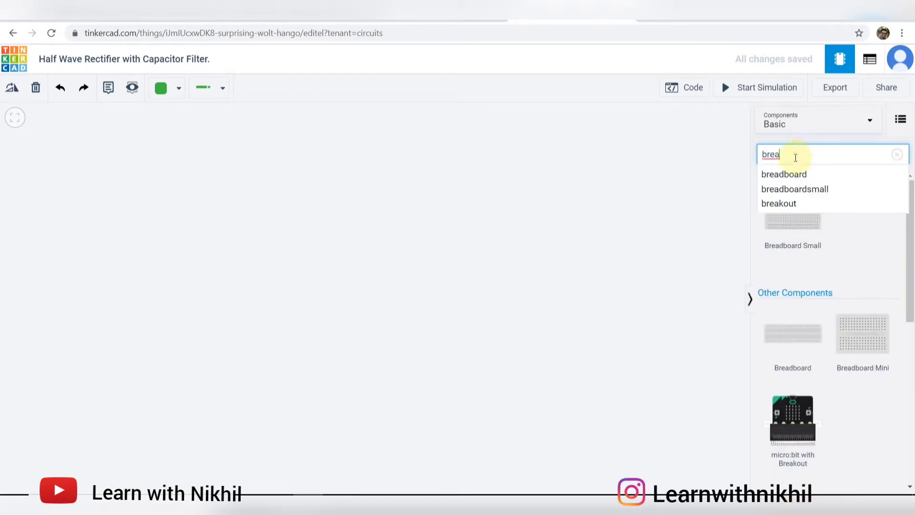
pyautogui.click(789, 336)
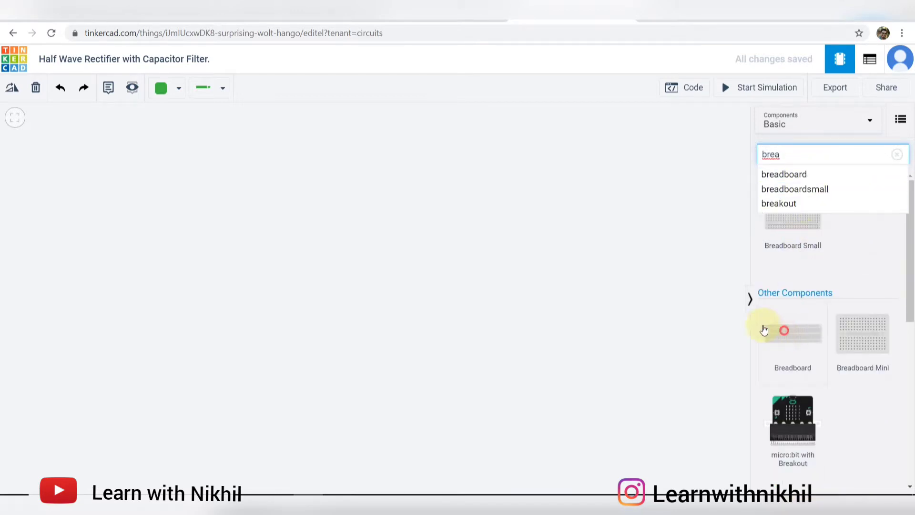
pyautogui.click(380, 233)
pyautogui.scroll(-1, 347, 219)
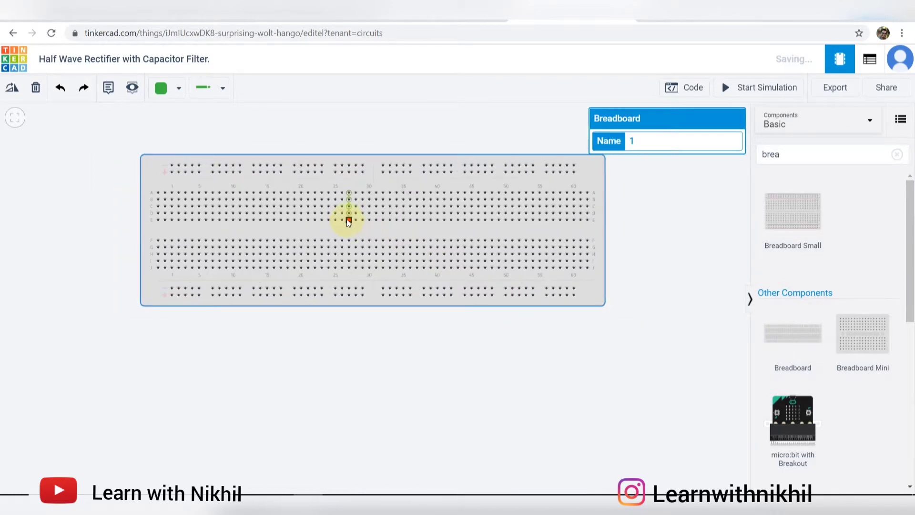
pyautogui.moveTo(319, 130); pyautogui.dragTo(419, 149)
pyautogui.scroll(3, 364, 179)
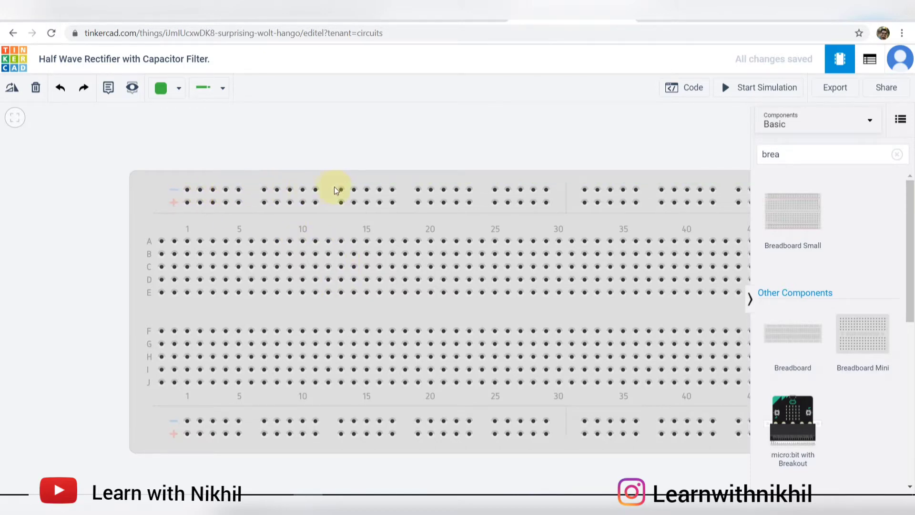
pyautogui.scroll(-2, 199, 179)
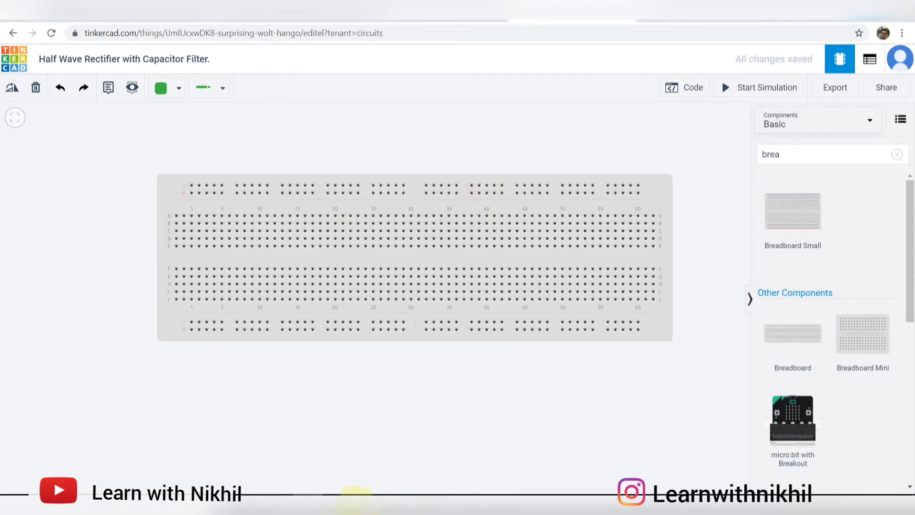
# Check the rectifier circuit diagram in Photos, return to the circuit editor and clear the component search.
pyautogui.click(349, 501)
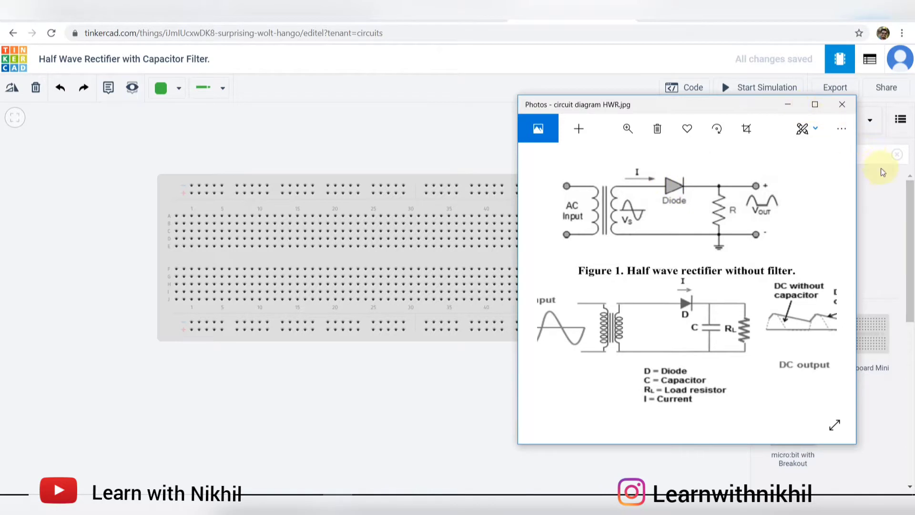
pyautogui.click(873, 153)
pyautogui.click(896, 154)
pyautogui.click(808, 151)
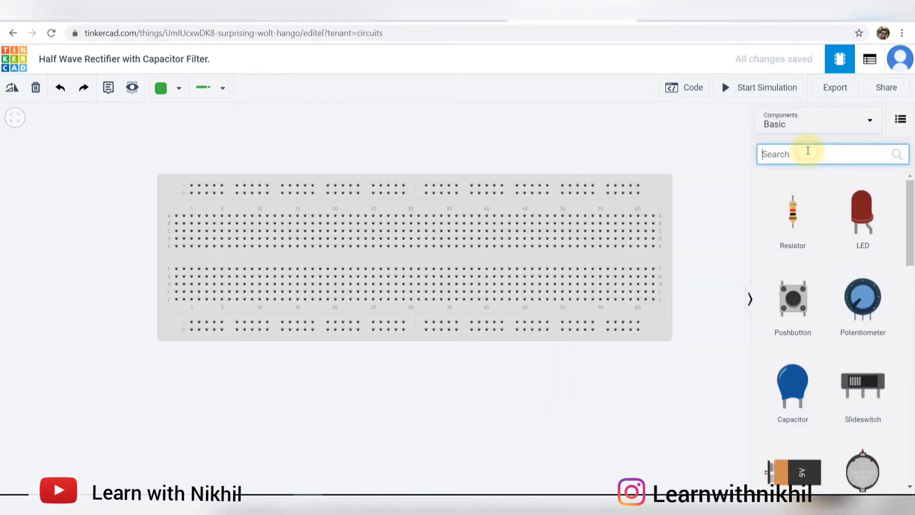
pyautogui.write('po')
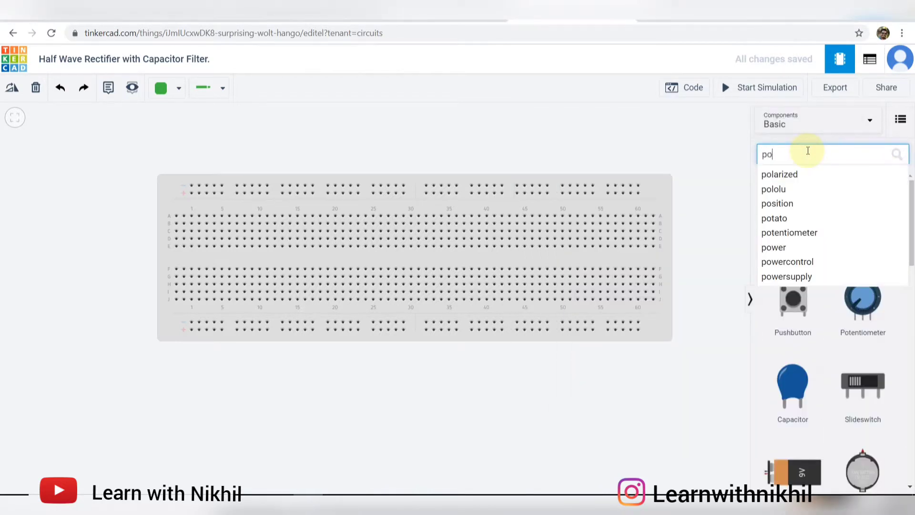
pyautogui.write('we')
pyautogui.press('BackSpace')
pyautogui.press('BackSpace')
pyautogui.press('BackSpace')
pyautogui.press('BackSpace')
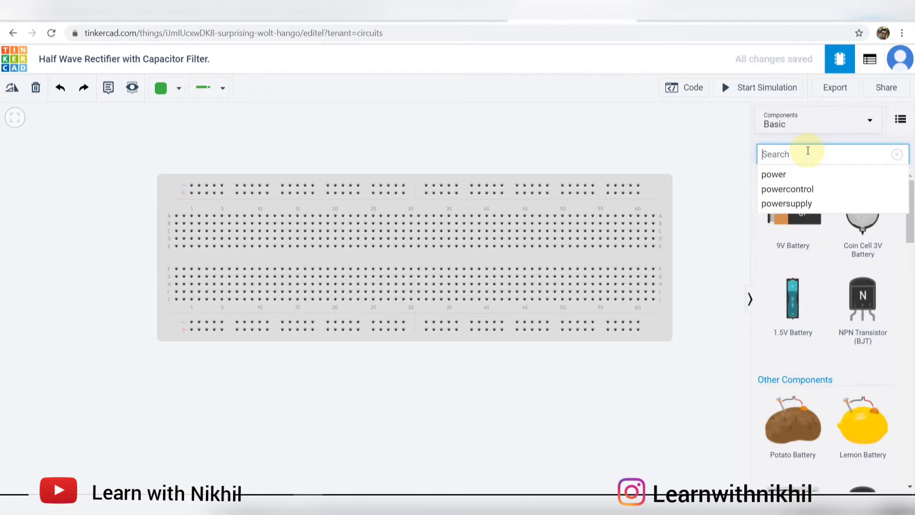
# Search the components for "func" and place a Function Generator above and to the left of the breadboard.
pyautogui.write('func')
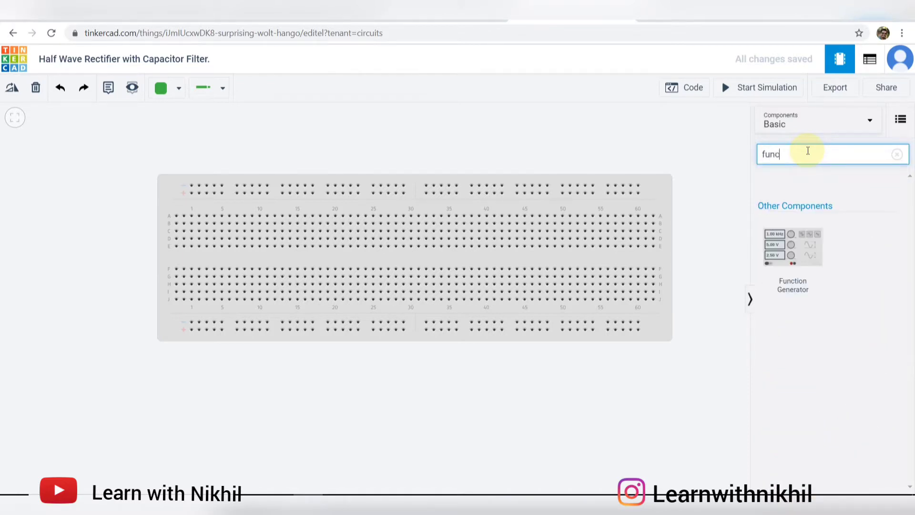
pyautogui.moveTo(789, 246); pyautogui.dragTo(85, 202)
pyautogui.click(83, 192)
pyautogui.scroll(-2, 157, 147)
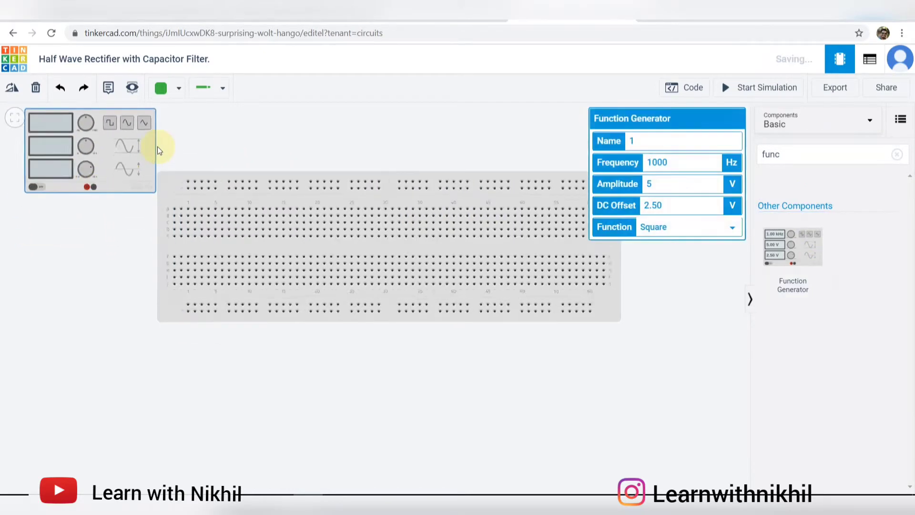
pyautogui.moveTo(198, 143); pyautogui.dragTo(227, 148)
pyautogui.moveTo(146, 166); pyautogui.dragTo(132, 161)
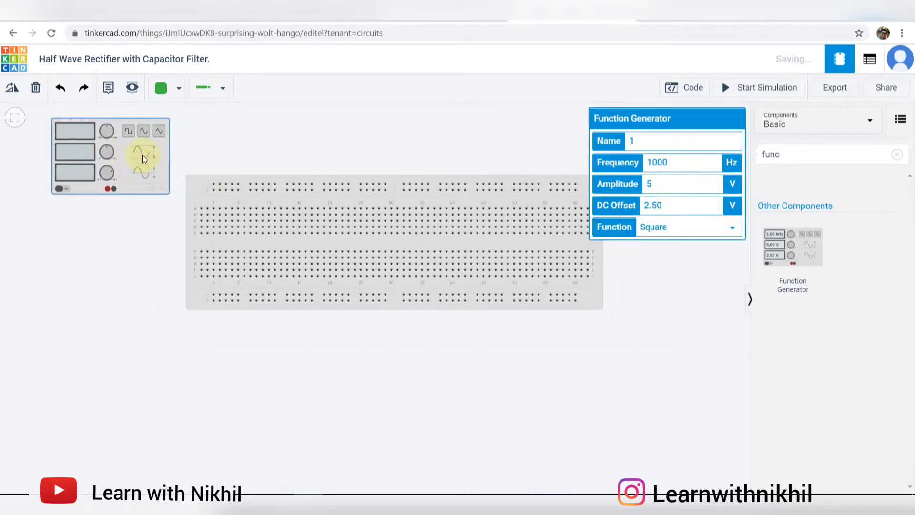
# Search for a diode and place it above the breadboard, with a resistor just to its left.
pyautogui.click(896, 154)
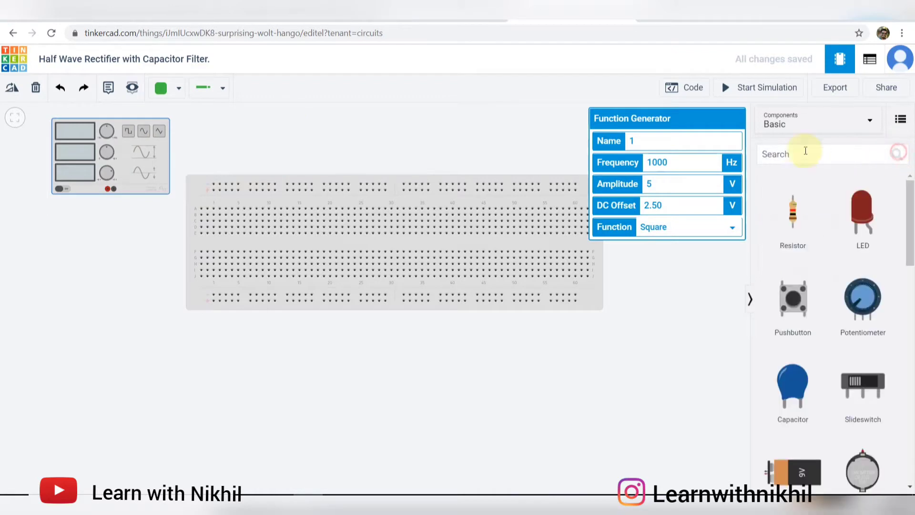
pyautogui.click(811, 162)
pyautogui.write('dio')
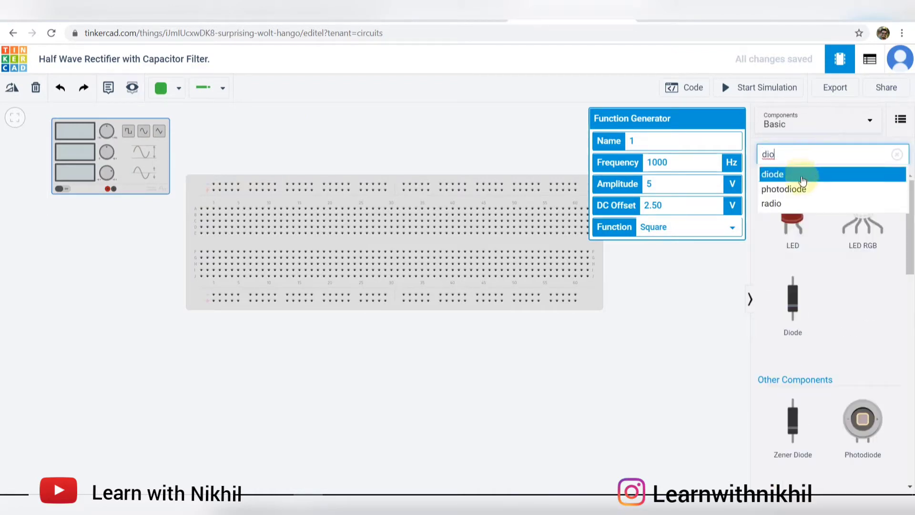
pyautogui.click(803, 175)
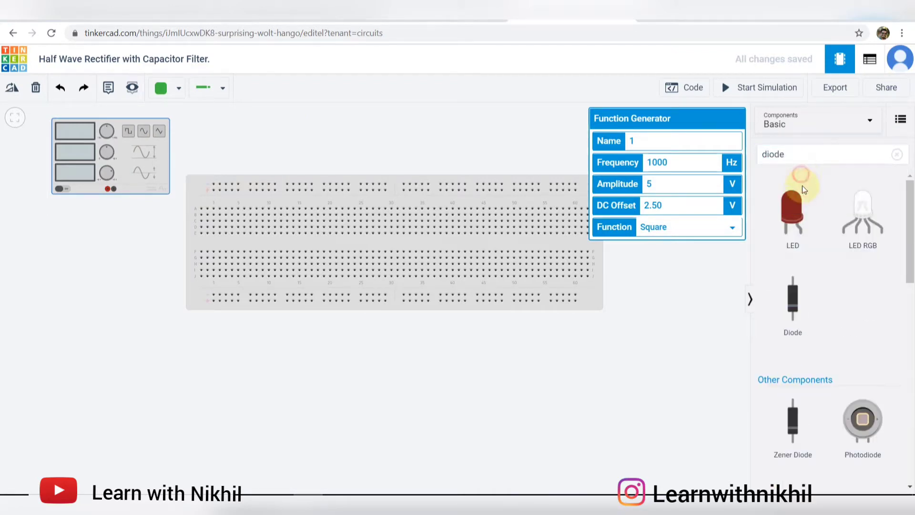
pyautogui.moveTo(793, 298); pyautogui.dragTo(359, 143)
pyautogui.click(897, 154)
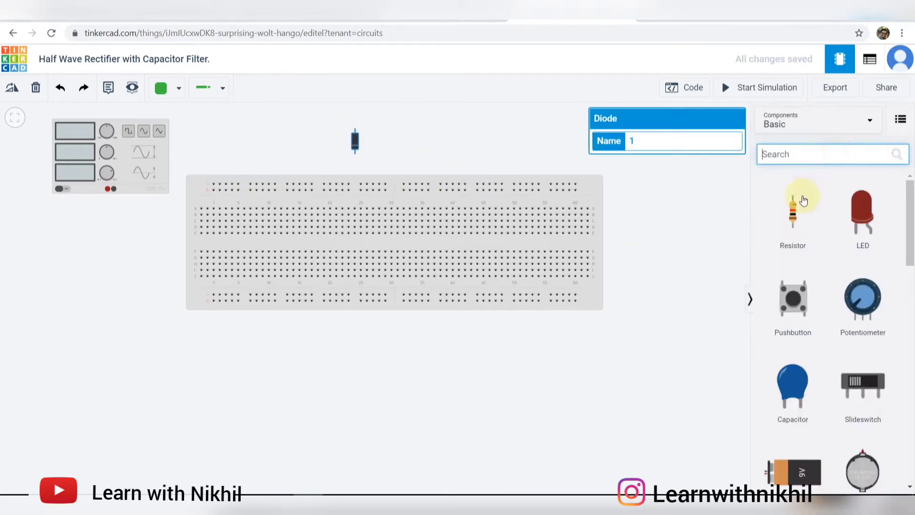
pyautogui.moveTo(804, 200); pyautogui.dragTo(313, 148)
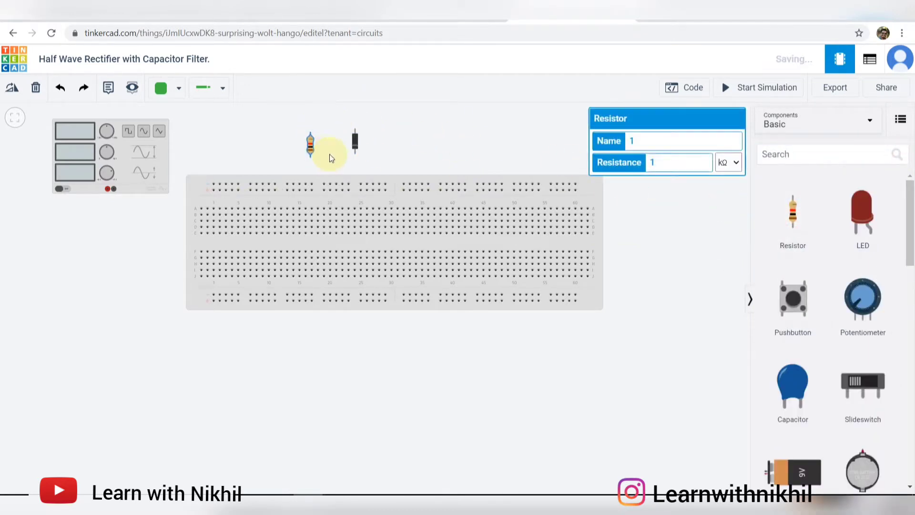
# Check the circuit diagram, search the components for "osc" and place an Oscilloscope to the right of the breadboard.
pyautogui.click(332, 504)
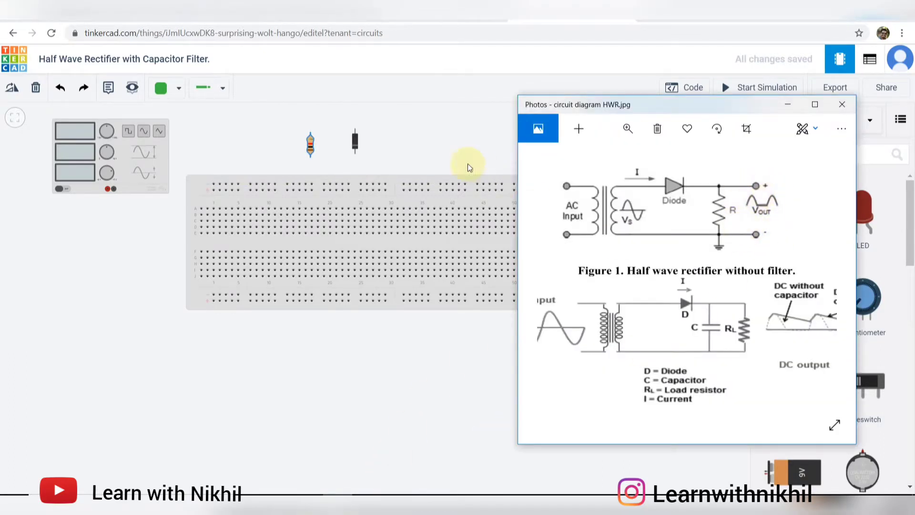
pyautogui.click(465, 136)
pyautogui.click(851, 158)
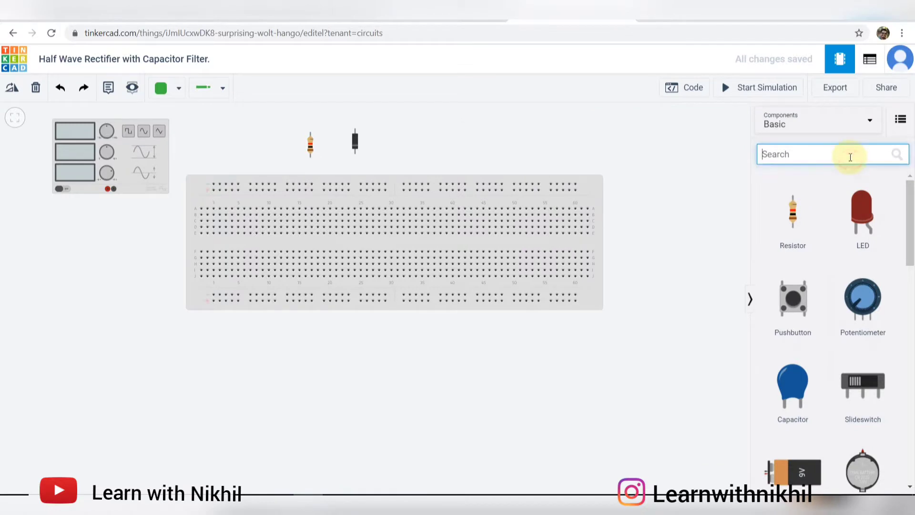
pyautogui.write('osc')
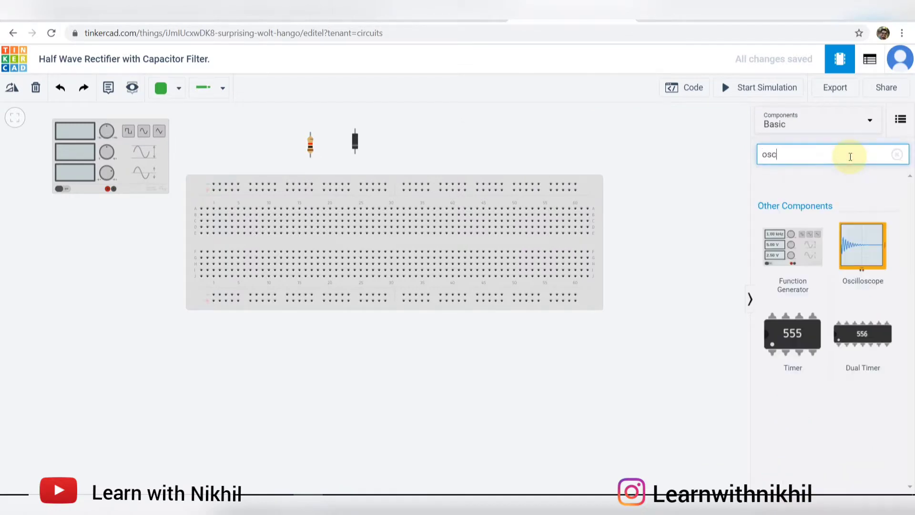
pyautogui.moveTo(878, 252); pyautogui.dragTo(676, 229)
pyautogui.scroll(-2, 506, 179)
pyautogui.click(523, 142)
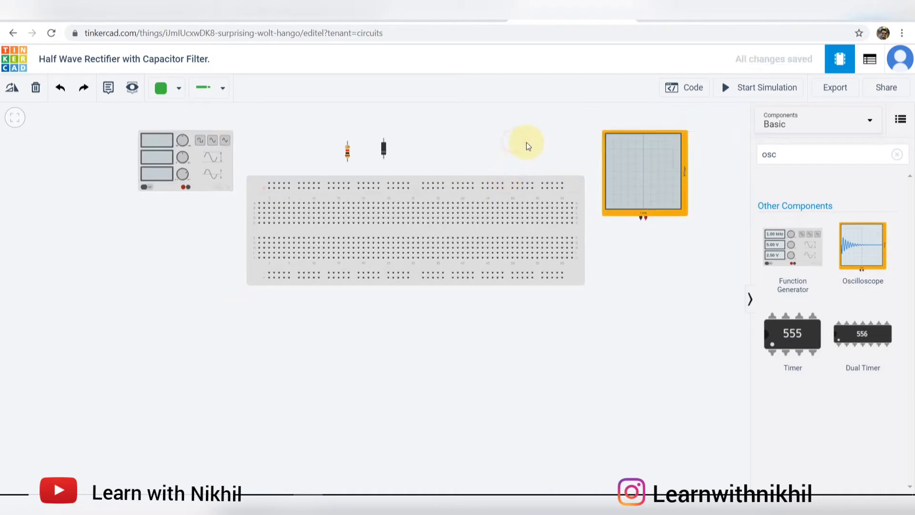
# Move the breadboard slightly down and to the right, leaving more room below the loose resistor and diode.
pyautogui.moveTo(520, 145); pyautogui.dragTo(525, 162)
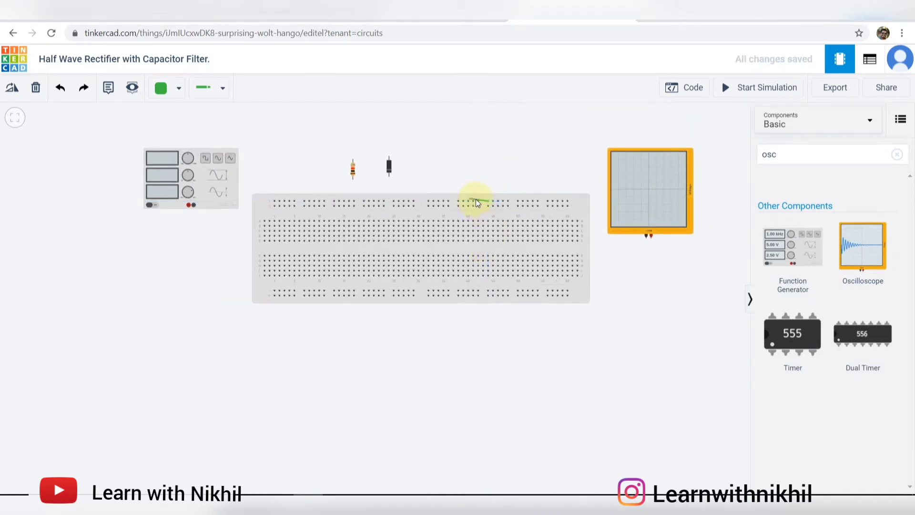
pyautogui.moveTo(480, 196); pyautogui.dragTo(493, 208)
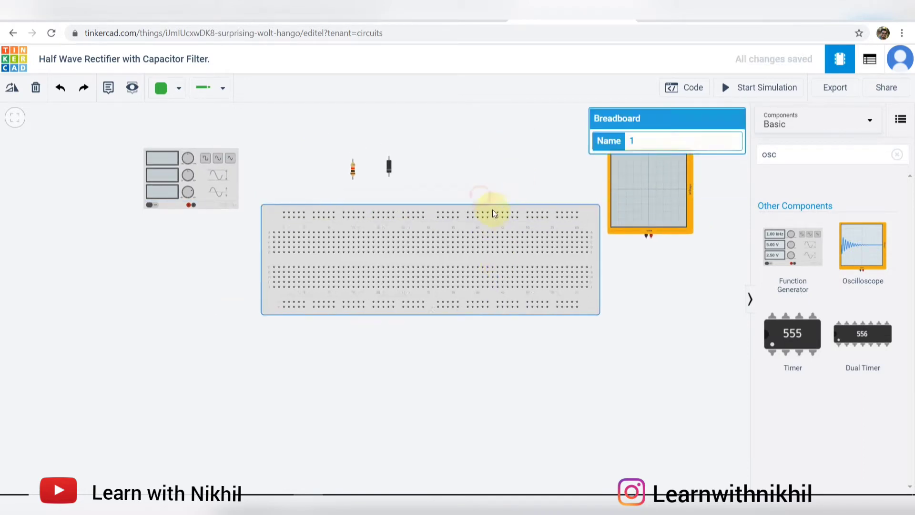
pyautogui.scroll(1, 378, 201)
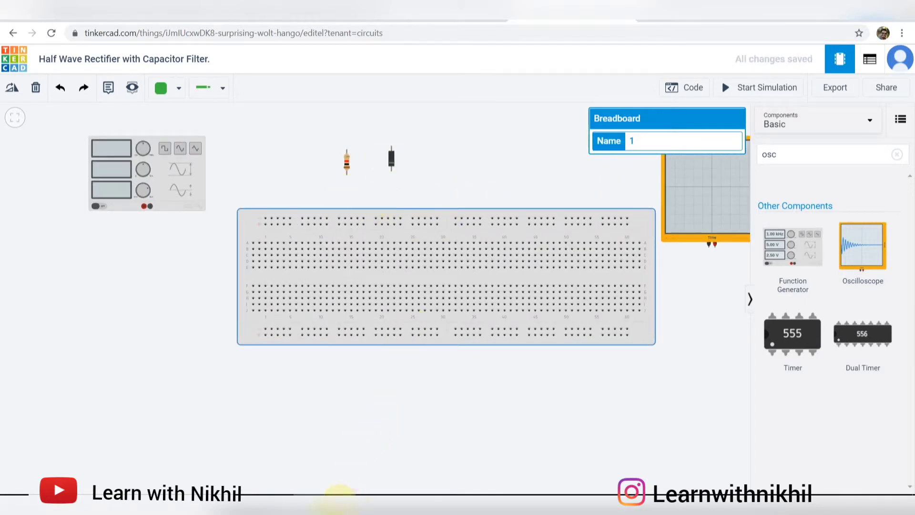
# Consult the circuit diagram, put the diode on the breadboard's upper half near column 16 and rotate it to lie horizontally.
pyautogui.click(339, 496)
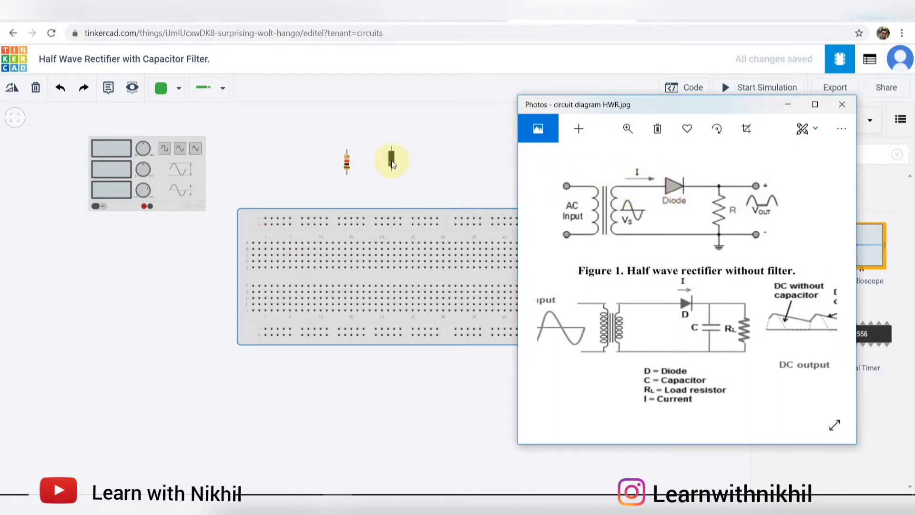
pyautogui.moveTo(392, 161); pyautogui.dragTo(349, 251)
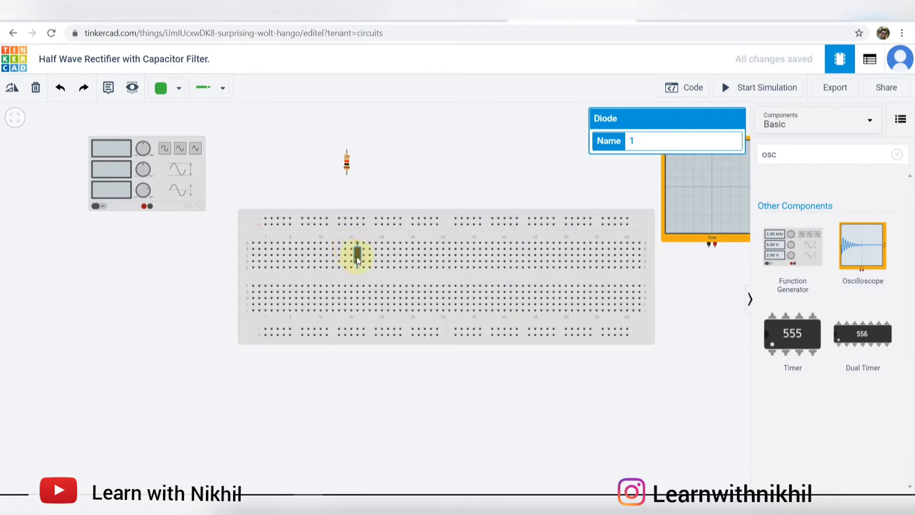
pyautogui.press('r')
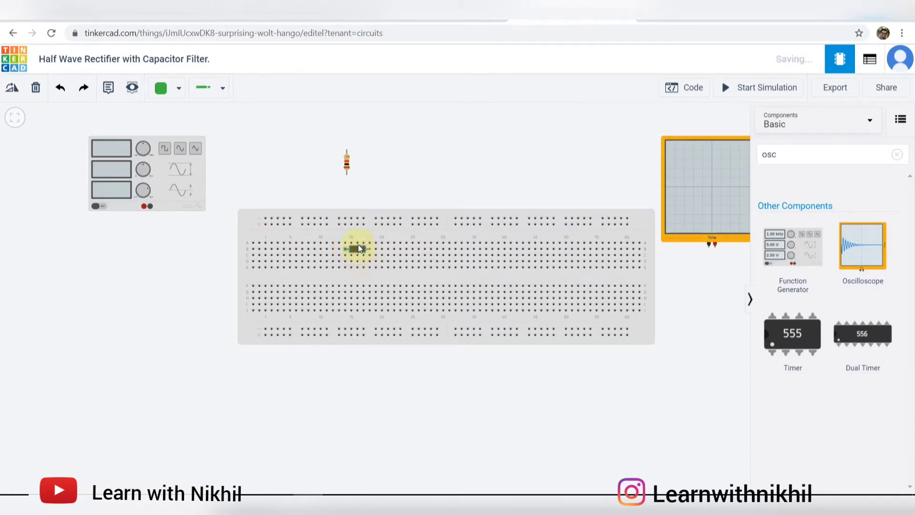
# Wire the function generator's positive terminal to hole B14, in the column of the diode's left lead, with a bend beside the breadboard.
pyautogui.scroll(4, 354, 244)
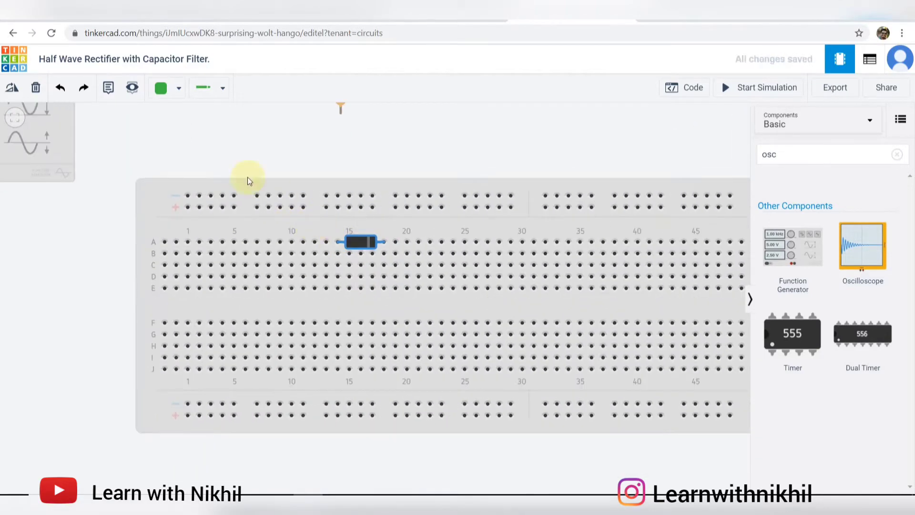
pyautogui.scroll(-1, 225, 154)
pyautogui.moveTo(222, 148); pyautogui.dragTo(278, 148)
pyautogui.moveTo(123, 156); pyautogui.dragTo(136, 180)
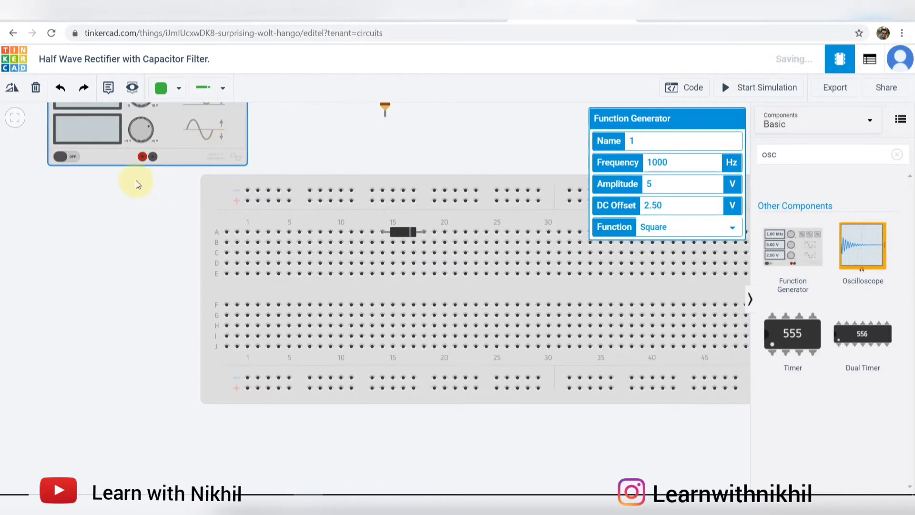
pyautogui.click(142, 157)
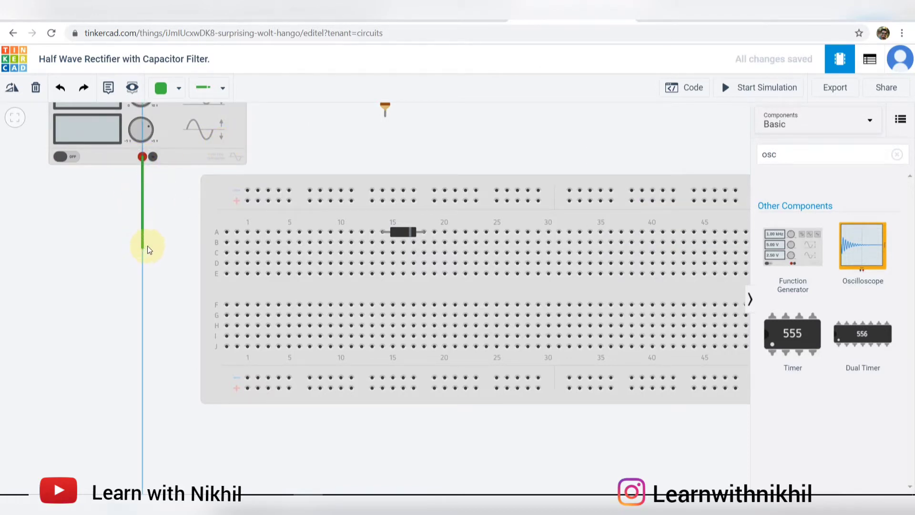
pyautogui.click(145, 242)
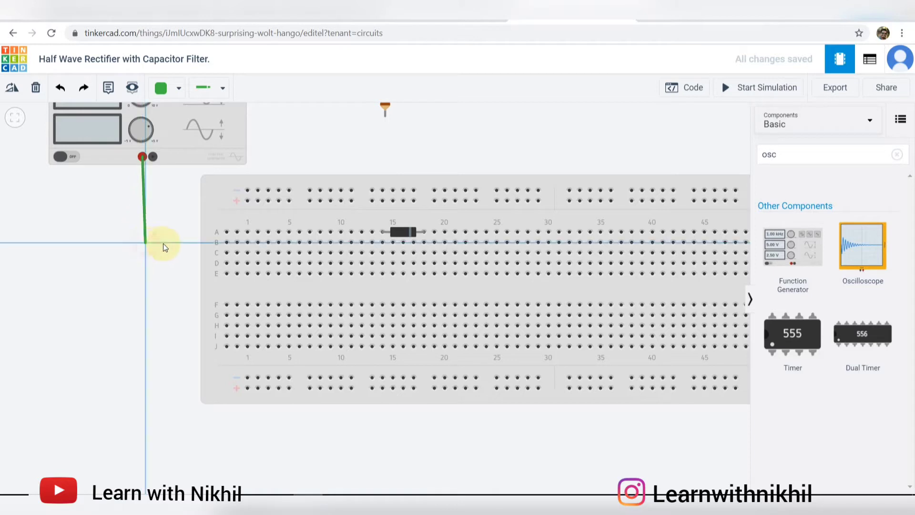
pyautogui.click(382, 242)
pyautogui.click(419, 141)
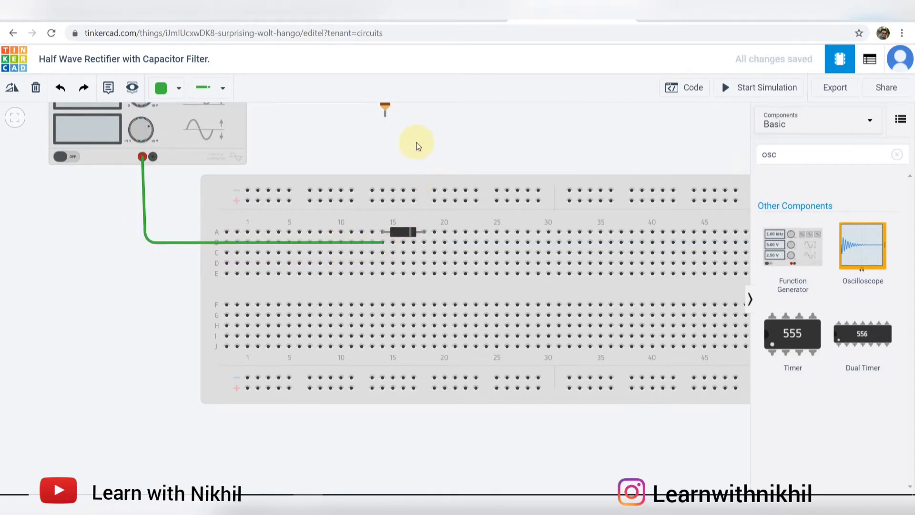
# Consult the circuit diagram, place the resistor across the breadboard's centre gap at column 23 and wire B18 at the diode's cathode to B23.
pyautogui.hotkey('alt', 'Tab')
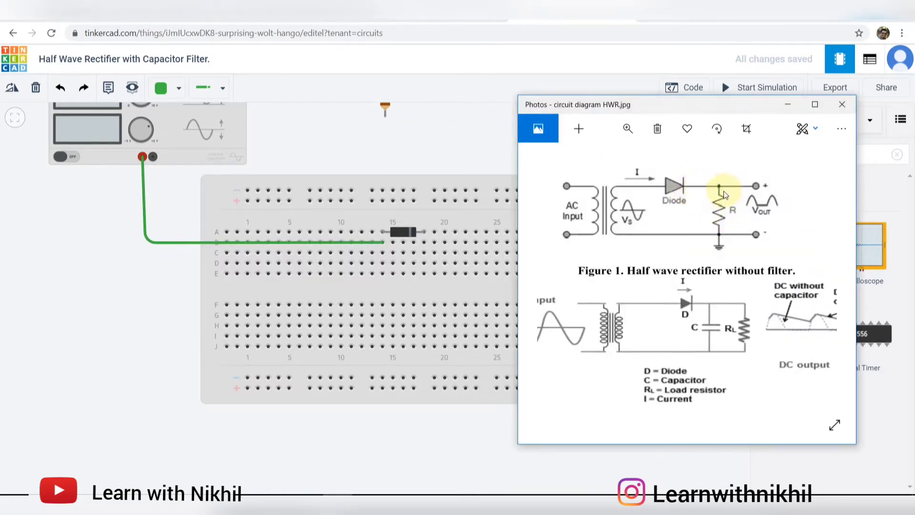
pyautogui.moveTo(387, 112); pyautogui.dragTo(482, 294)
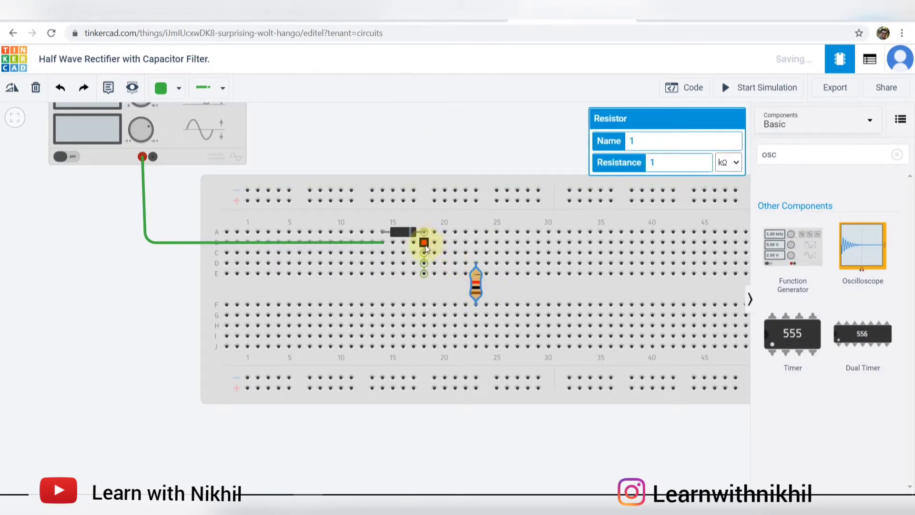
pyautogui.click(424, 242)
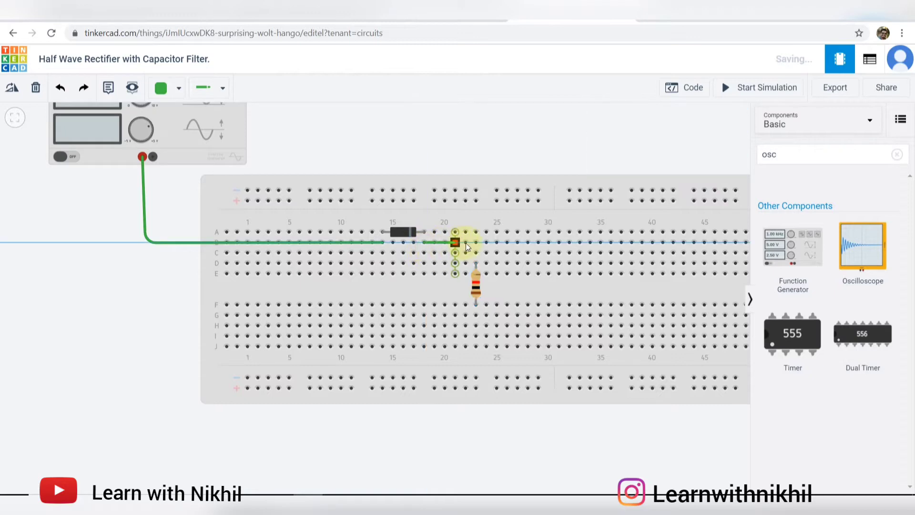
pyautogui.click(475, 243)
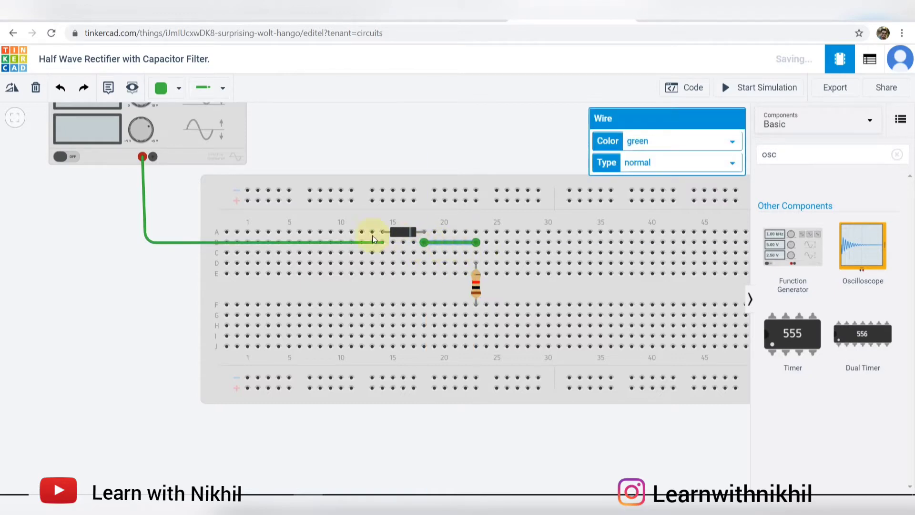
# Color the wire from the function generator's positive terminal to the diode red.
pyautogui.click(144, 206)
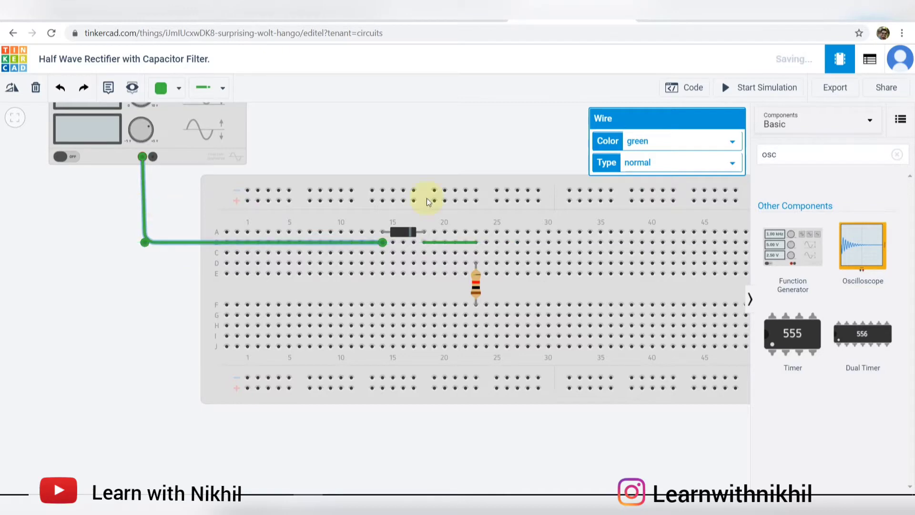
pyautogui.click(715, 143)
pyautogui.click(700, 165)
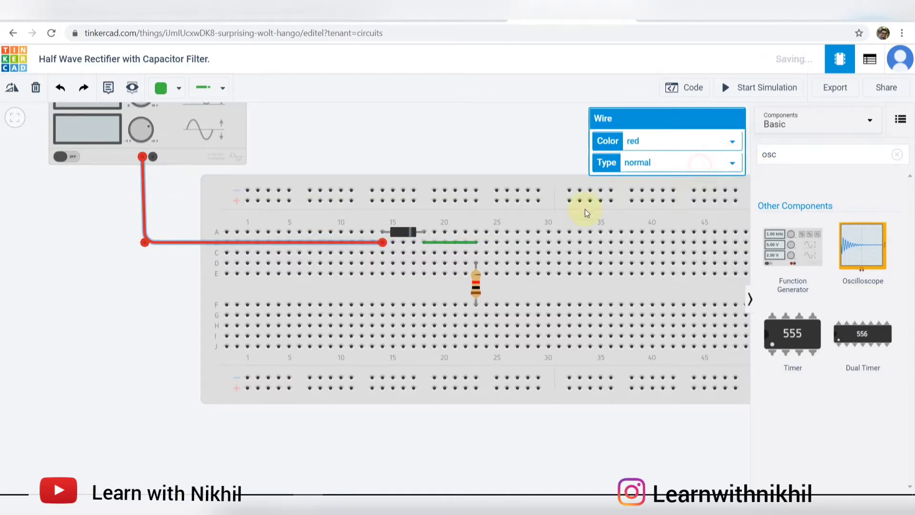
pyautogui.click(466, 143)
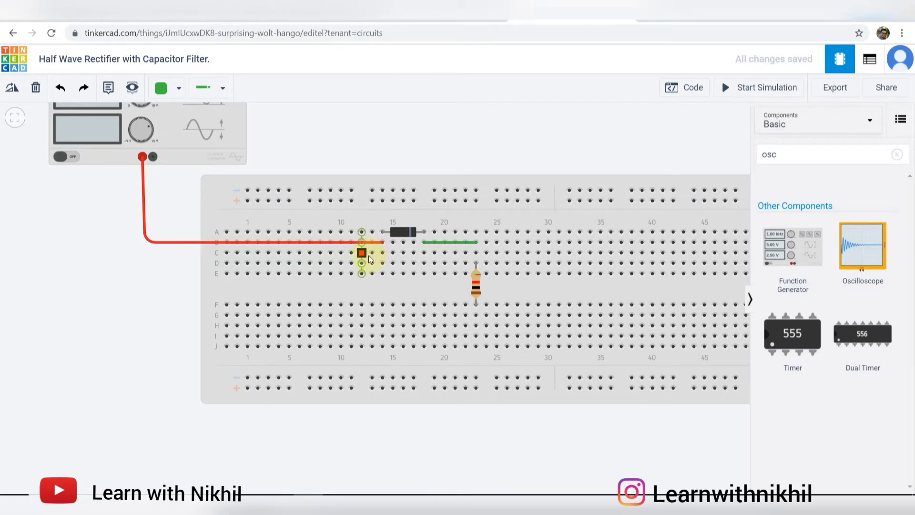
# Check the circuit diagram and move the oscilloscope to just above the breadboard, to the right of the resistor's column.
pyautogui.hotkey('alt', 'Tab')
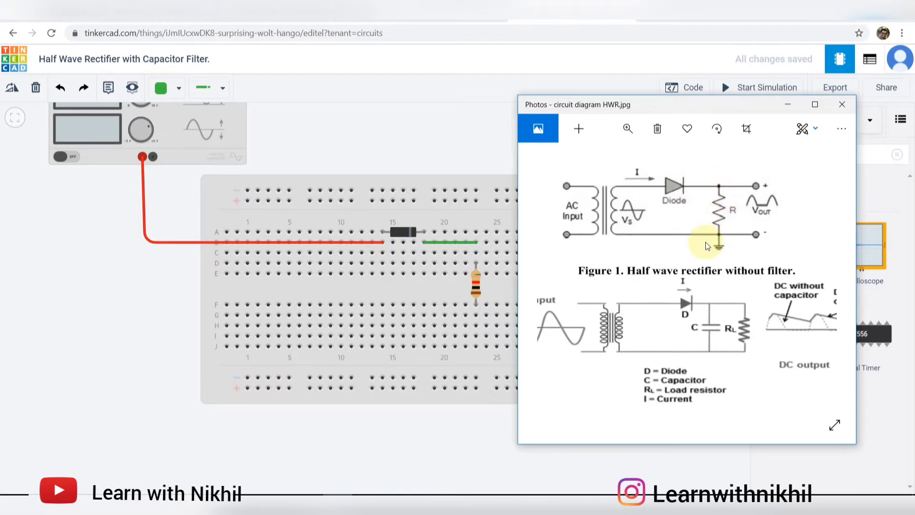
pyautogui.click(484, 135)
pyautogui.scroll(-2, 572, 162)
pyautogui.scroll(-3, 688, 158)
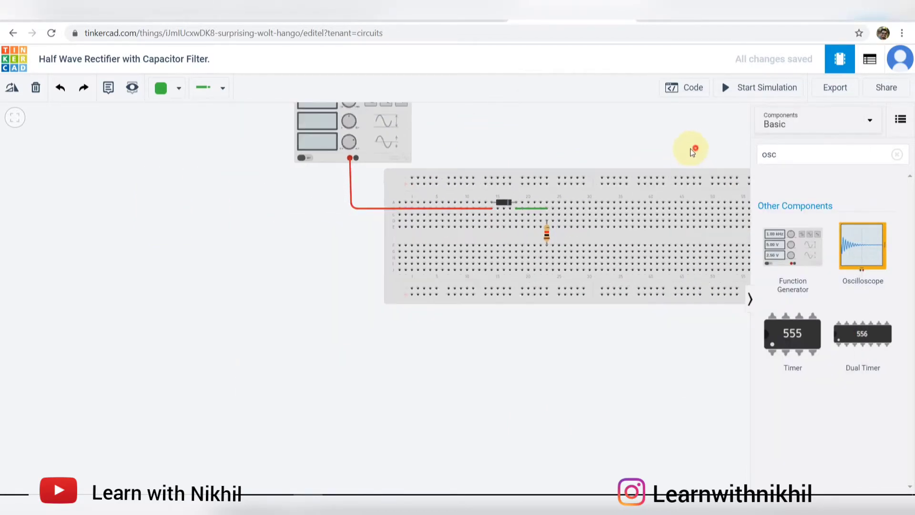
pyautogui.moveTo(690, 147); pyautogui.dragTo(546, 197)
pyautogui.moveTo(691, 191); pyautogui.dragTo(450, 143)
pyautogui.scroll(2, 427, 228)
pyautogui.scroll(2, 427, 229)
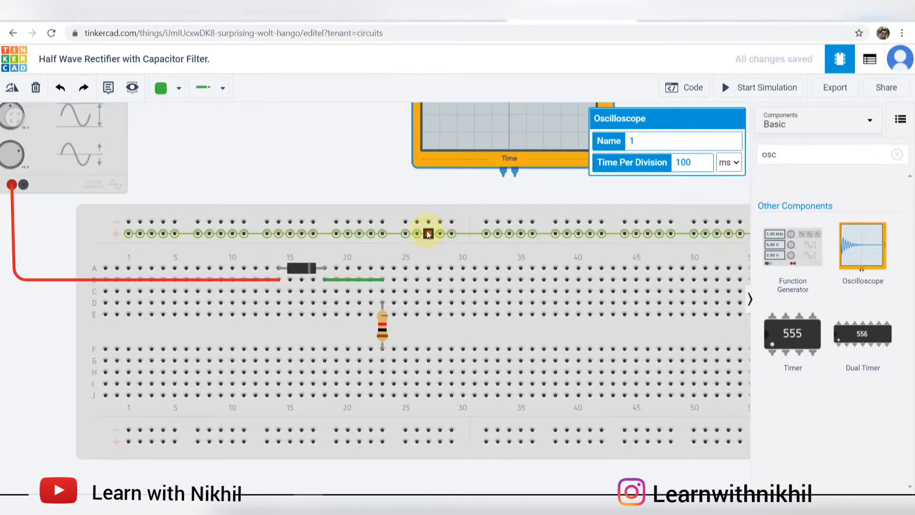
pyautogui.scroll(-1, 428, 230)
# Consult the circuit diagram and wire the oscilloscope's positive terminal to hole A23 above the resistor, bending the wire along the breadboard's upper edge.
pyautogui.hotkey('alt', 'Tab')
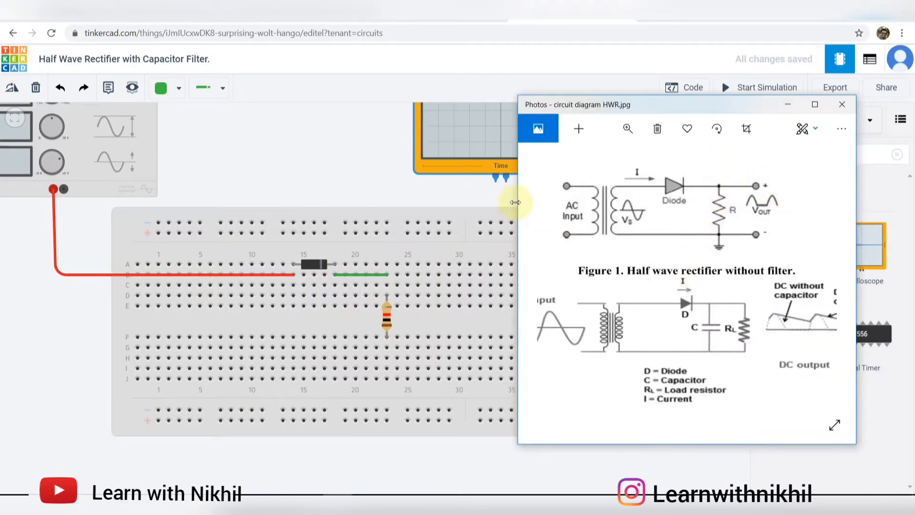
pyautogui.click(507, 180)
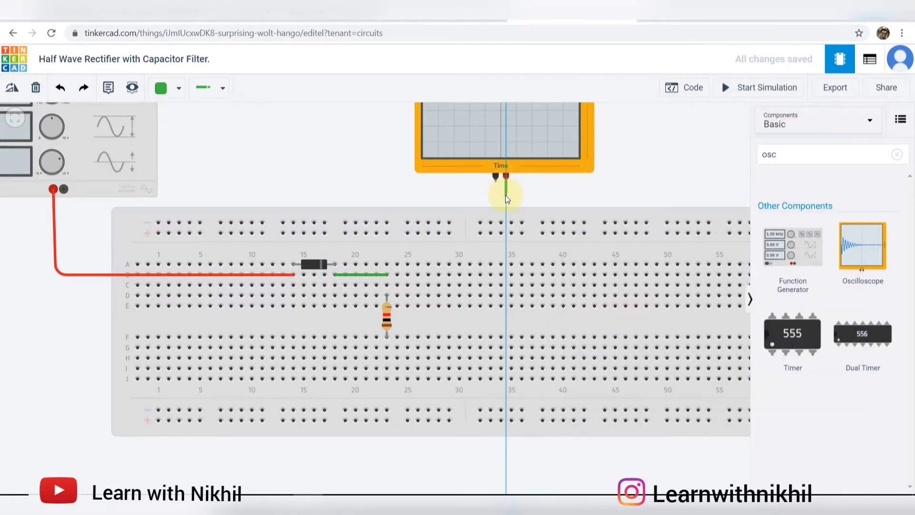
pyautogui.click(505, 196)
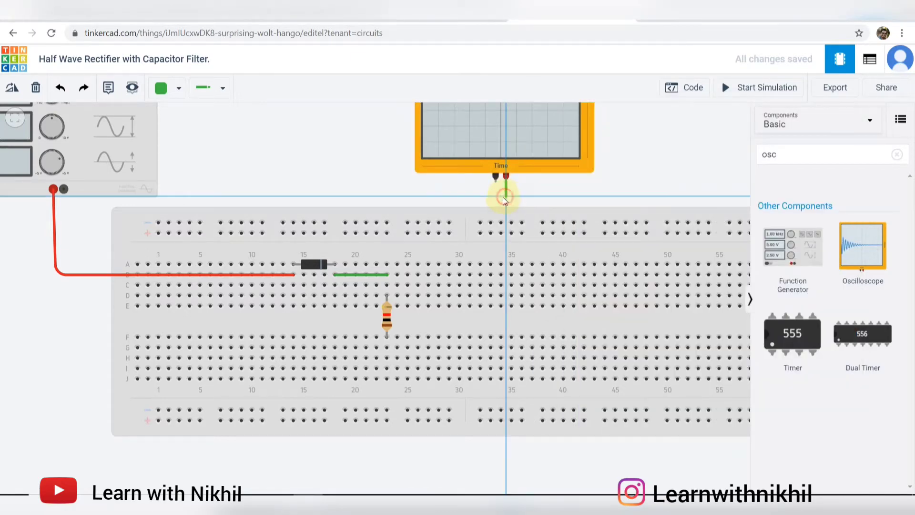
pyautogui.click(385, 196)
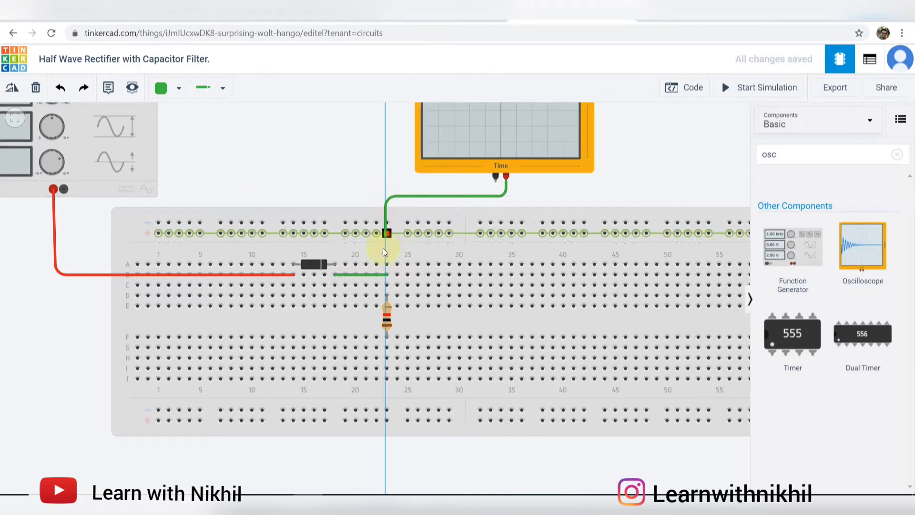
pyautogui.click(385, 264)
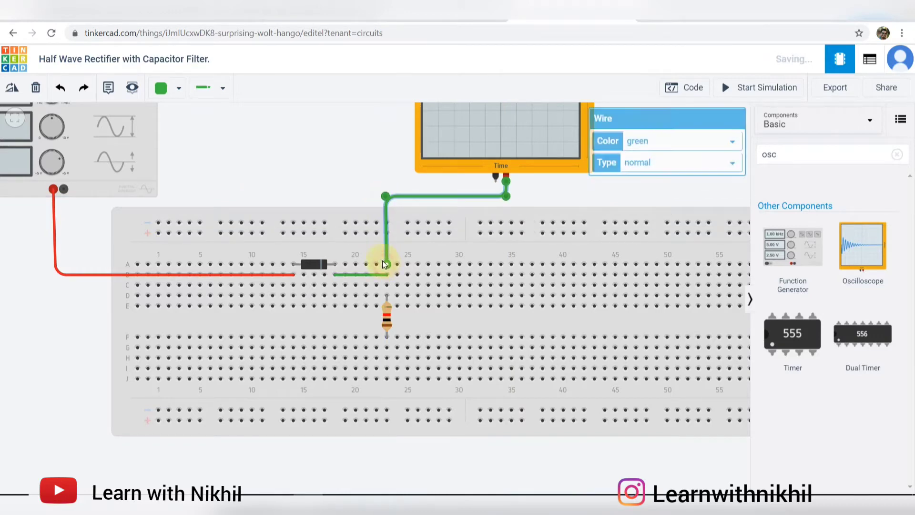
pyautogui.click(358, 181)
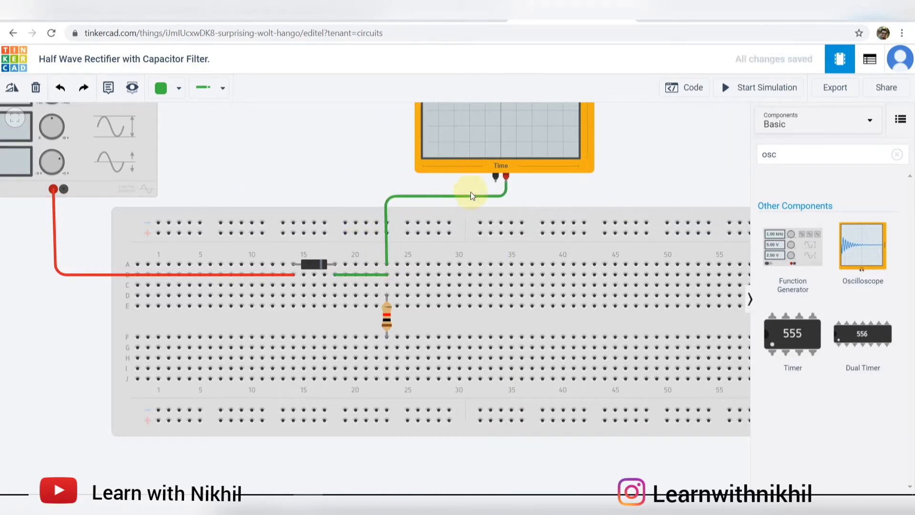
# Wire the oscilloscope's negative terminal straight down to the breadboard's lower negative rail and color that wire black.
pyautogui.click(496, 182)
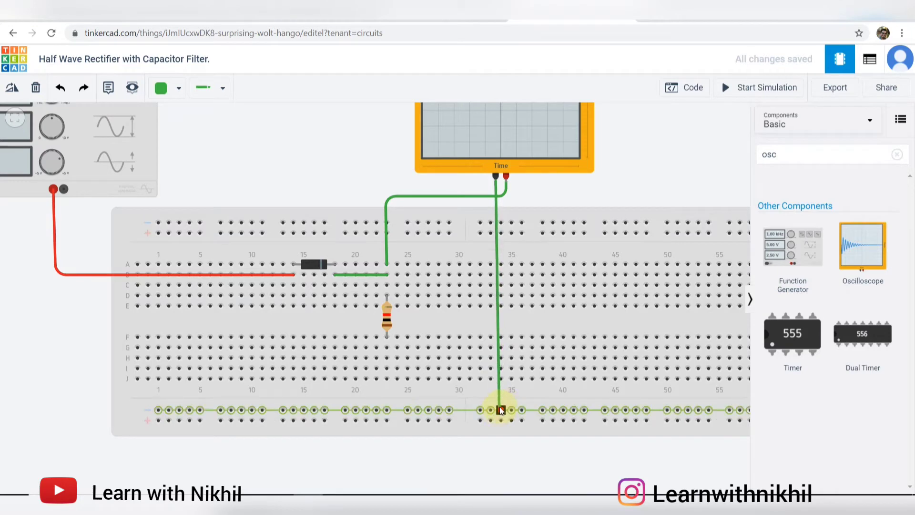
pyautogui.click(500, 409)
pyautogui.click(673, 141)
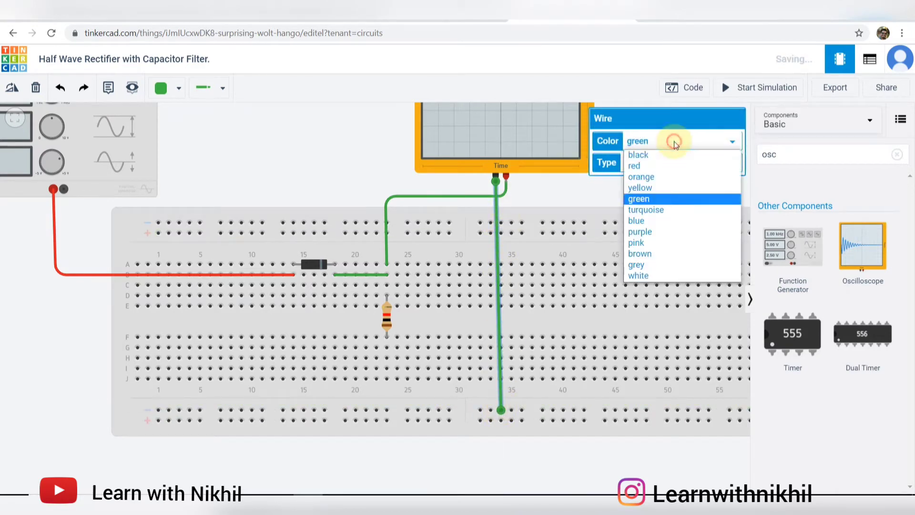
pyautogui.click(671, 154)
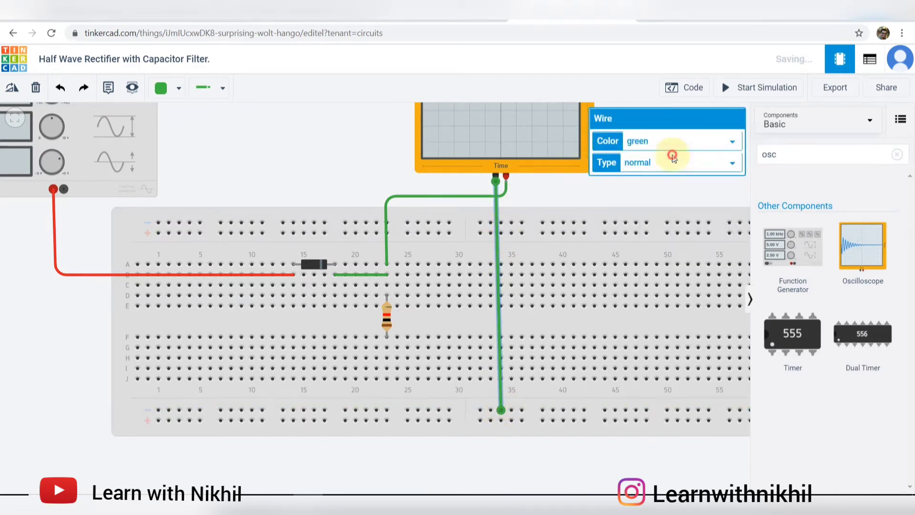
pyautogui.click(428, 182)
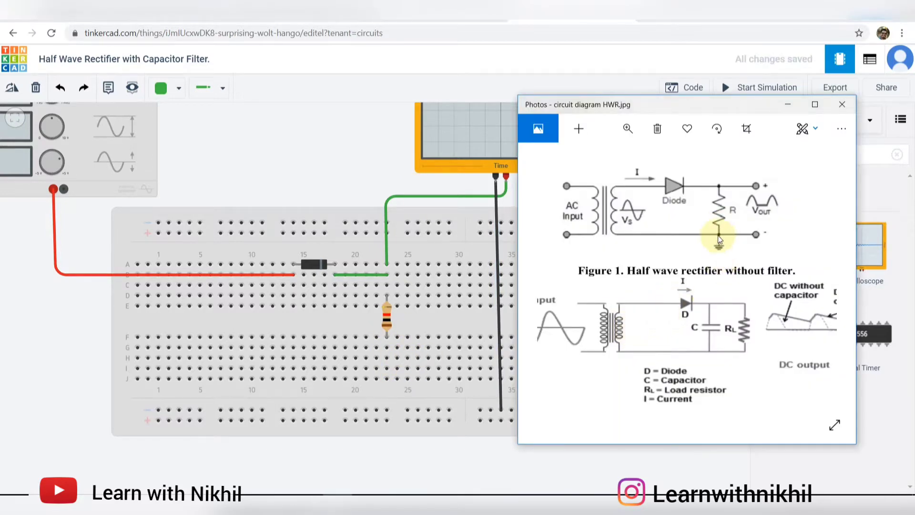
# Connect the resistor's lower lead from hole G23 to the lower negative rail with a black wire.
pyautogui.click(388, 348)
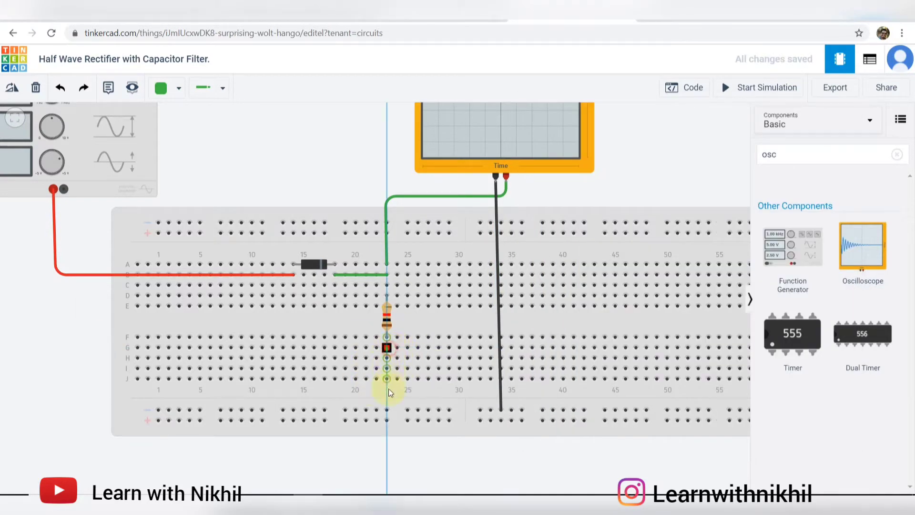
pyautogui.click(388, 408)
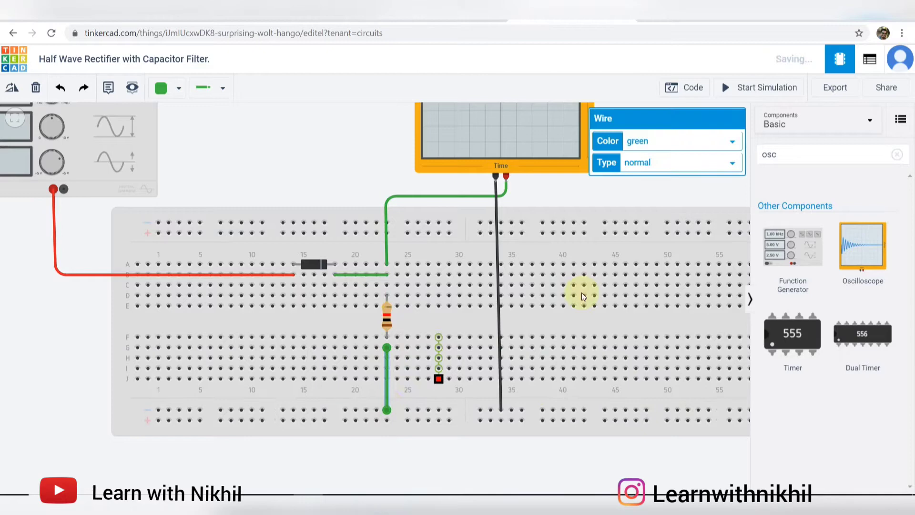
pyautogui.click(673, 139)
pyautogui.click(670, 158)
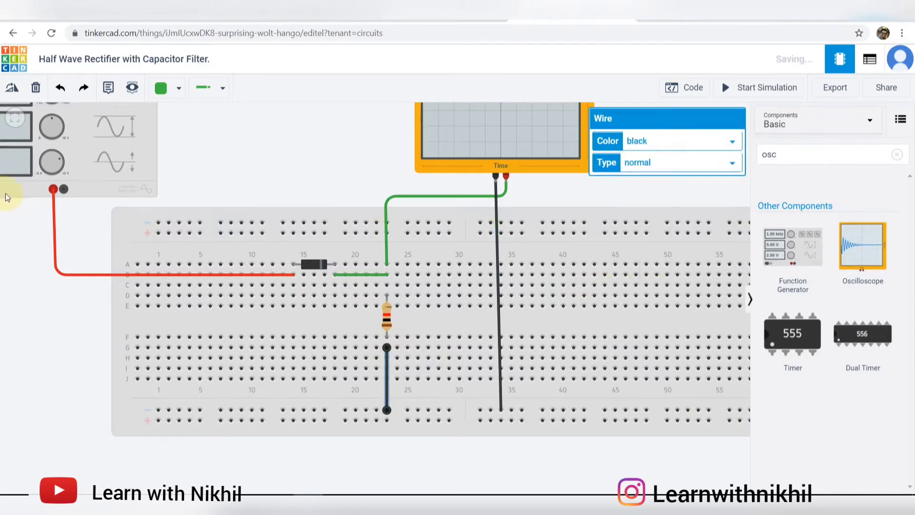
# Wire the function generator's negative terminal around the breadboard's left side to the lower negative rail and color the wire black.
pyautogui.click(61, 191)
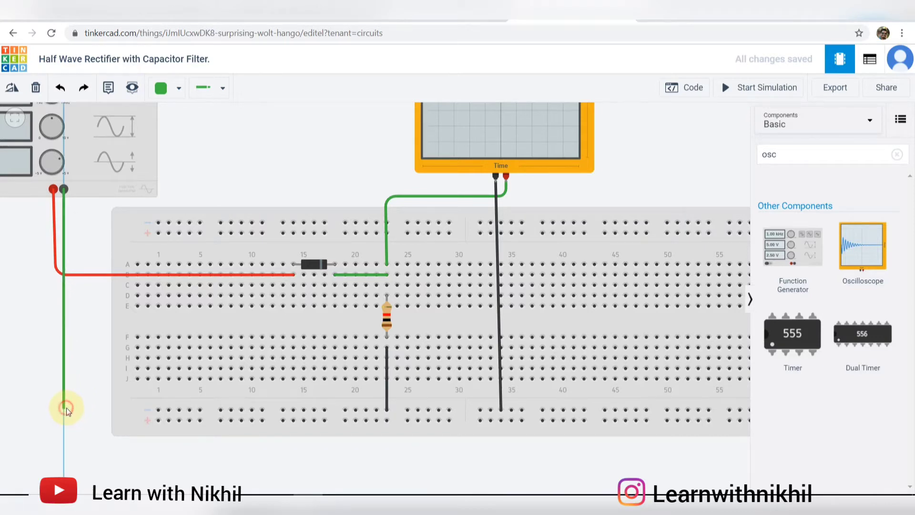
pyautogui.click(67, 408)
pyautogui.click(170, 410)
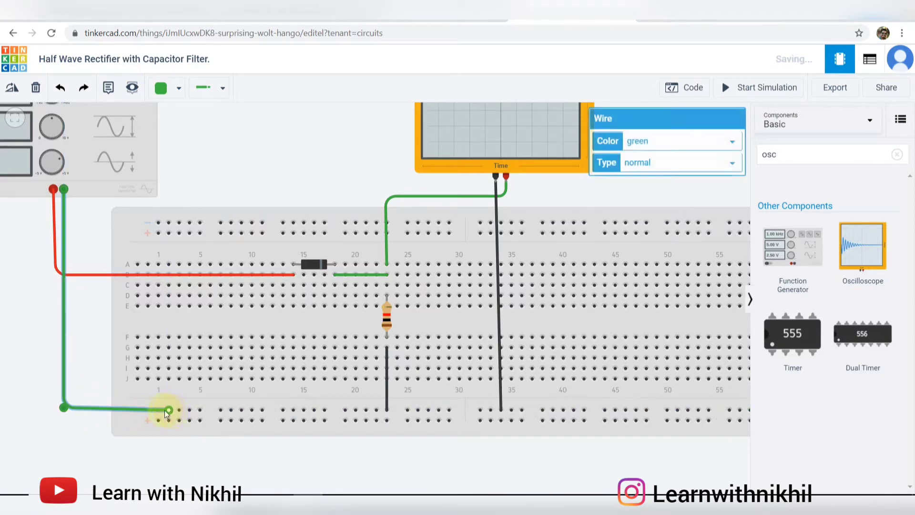
pyautogui.click(647, 142)
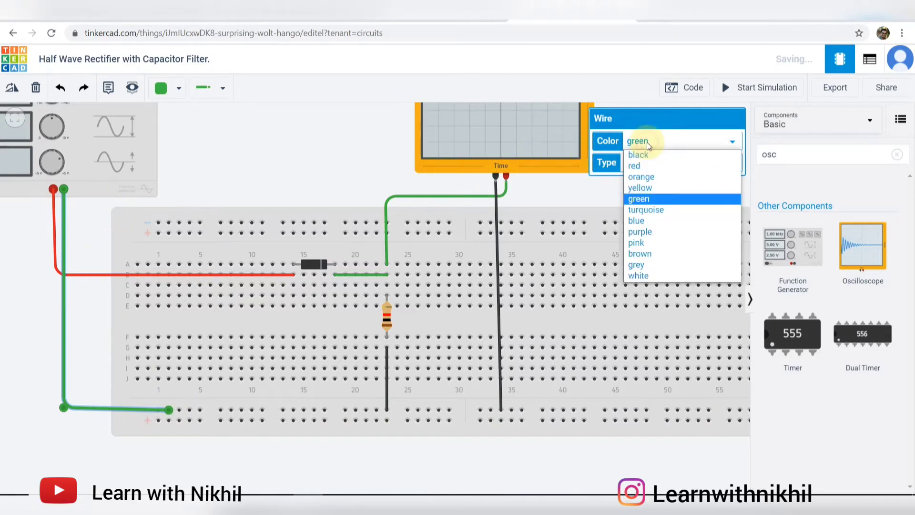
pyautogui.click(647, 151)
# Review the whole circuit and check the oscilloscope's time per division setting.
pyautogui.scroll(-3, 358, 170)
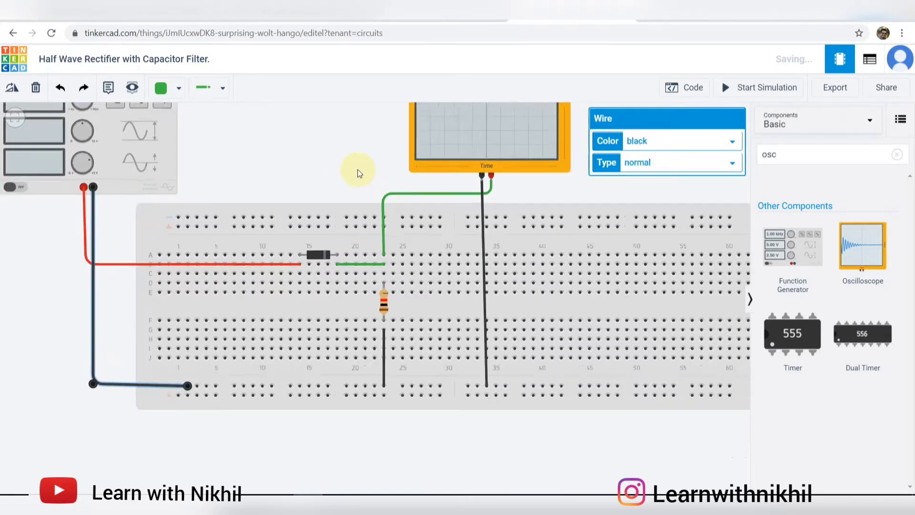
pyautogui.click(351, 142)
pyautogui.moveTo(351, 141); pyautogui.dragTo(384, 212)
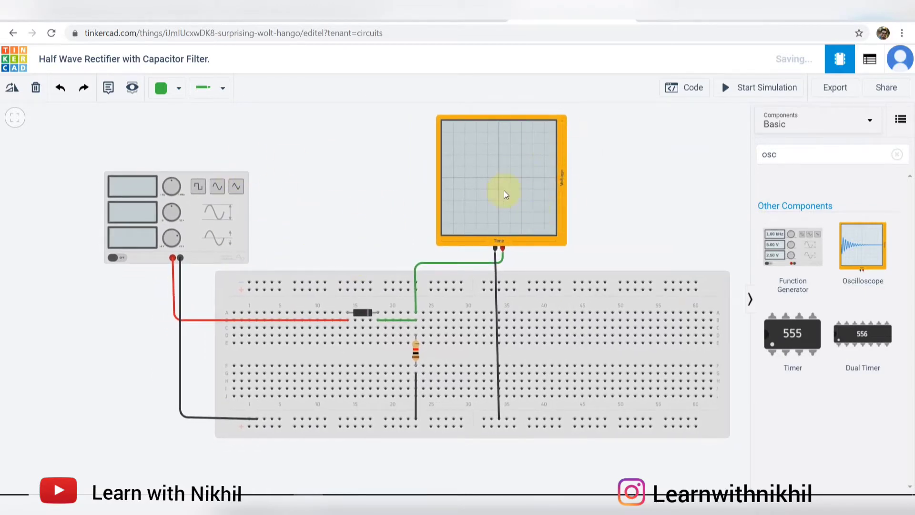
pyautogui.click(524, 166)
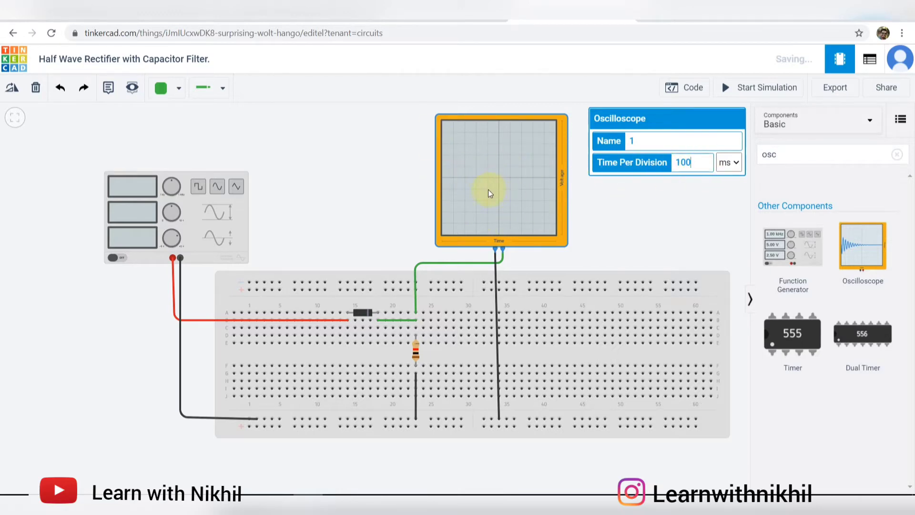
pyautogui.click(392, 209)
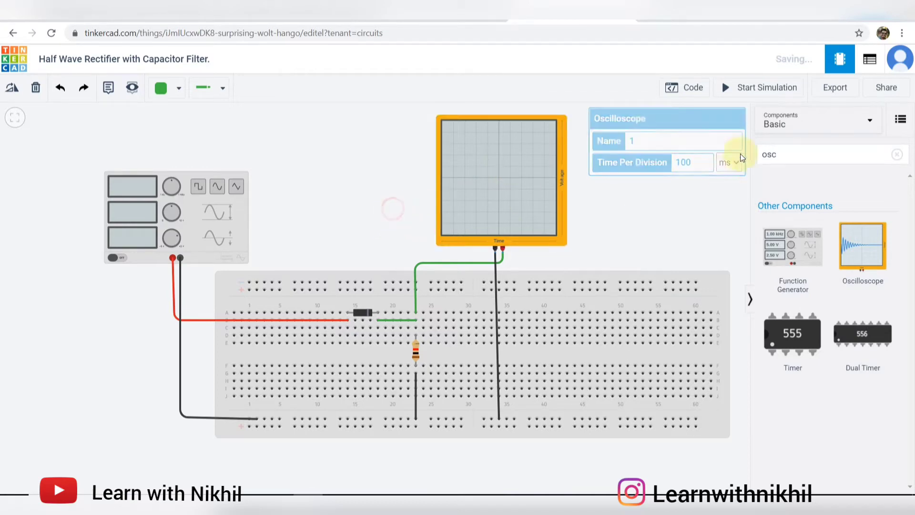
# Start the simulation and set the function generator's frequency to 100 Hz.
pyautogui.click(757, 91)
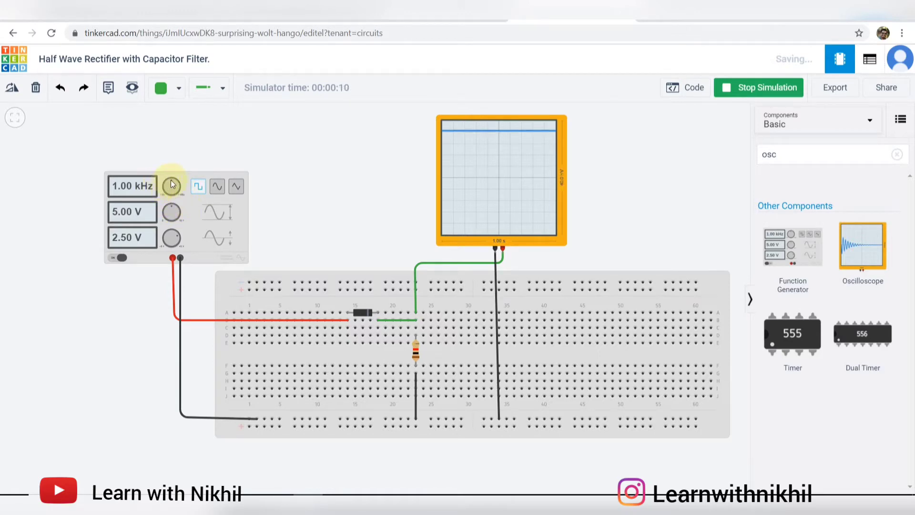
pyautogui.moveTo(172, 185); pyautogui.dragTo(171, 185)
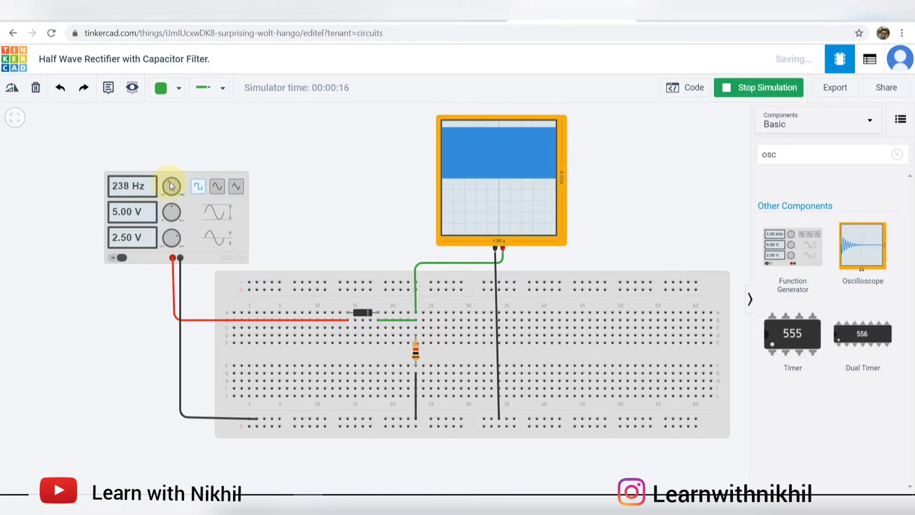
pyautogui.click(206, 213)
pyautogui.click(632, 165)
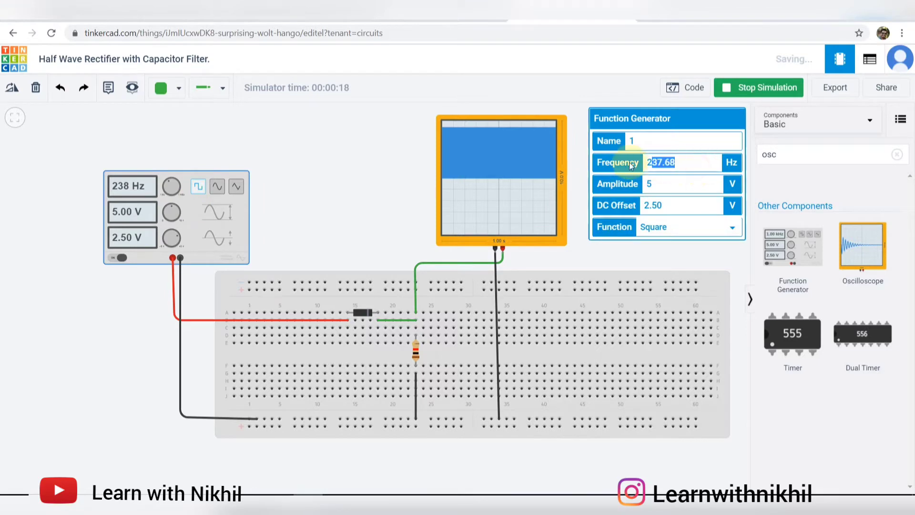
pyautogui.write('100')
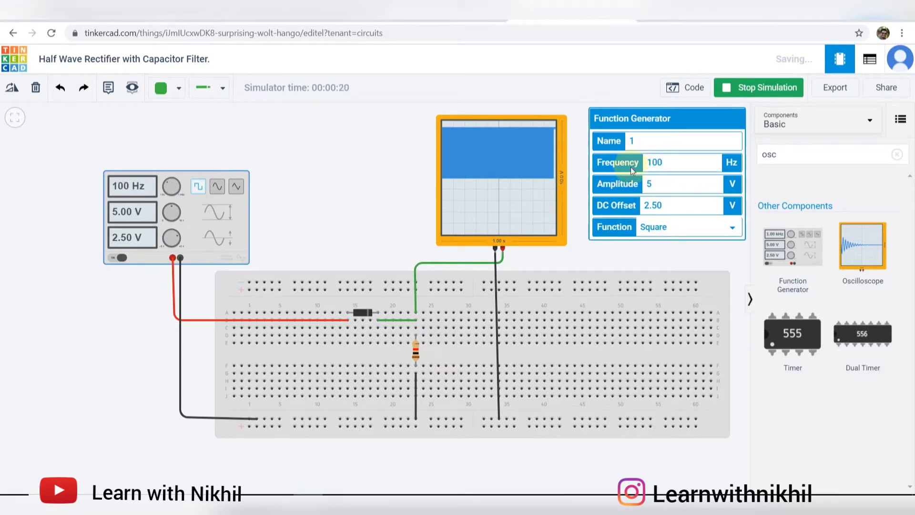
# Set the function generator's DC offset to 0 V and its function to Sine.
pyautogui.click(676, 205)
pyautogui.click(620, 205)
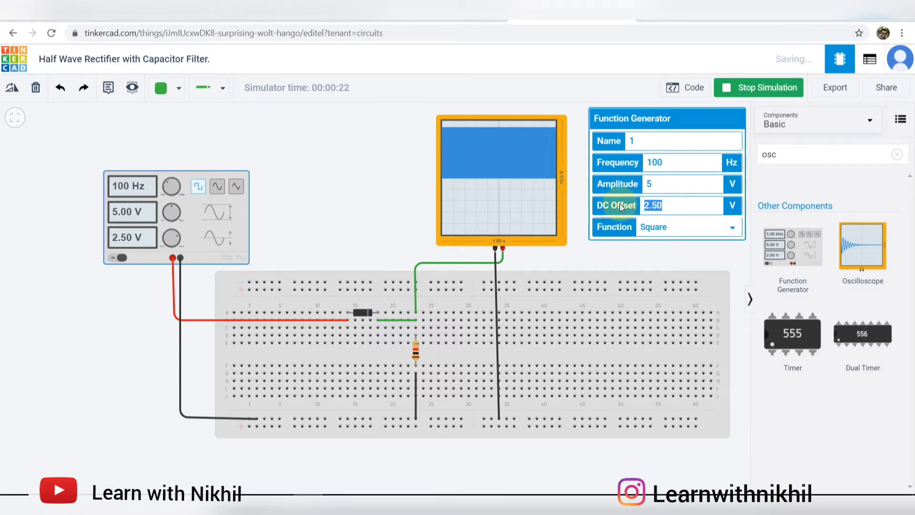
pyautogui.write('0')
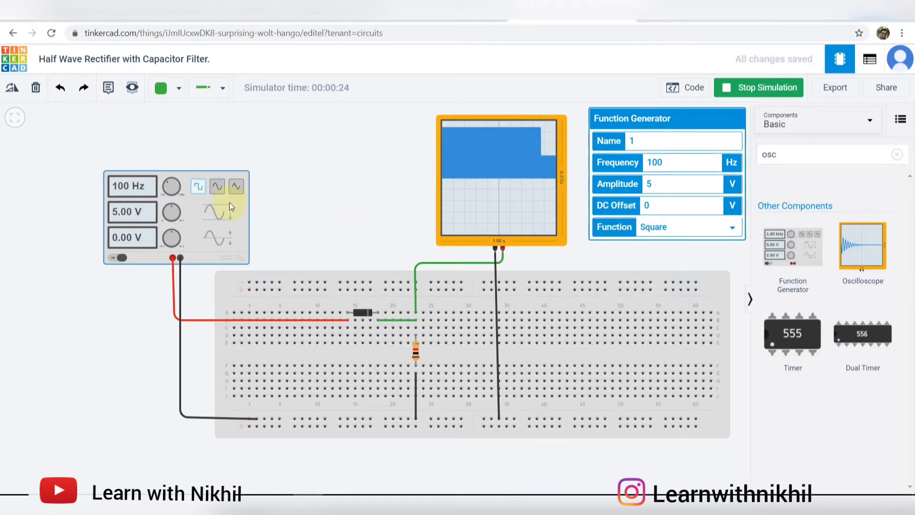
pyautogui.click(710, 226)
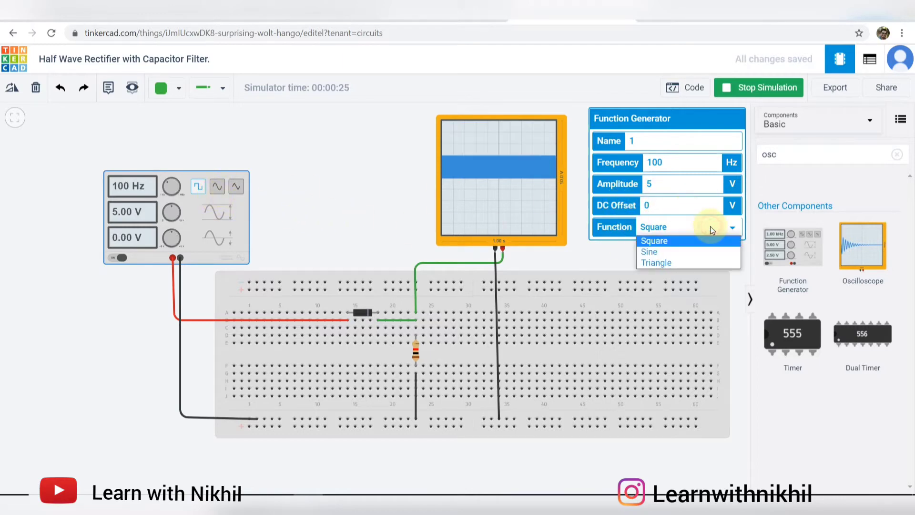
pyautogui.click(700, 252)
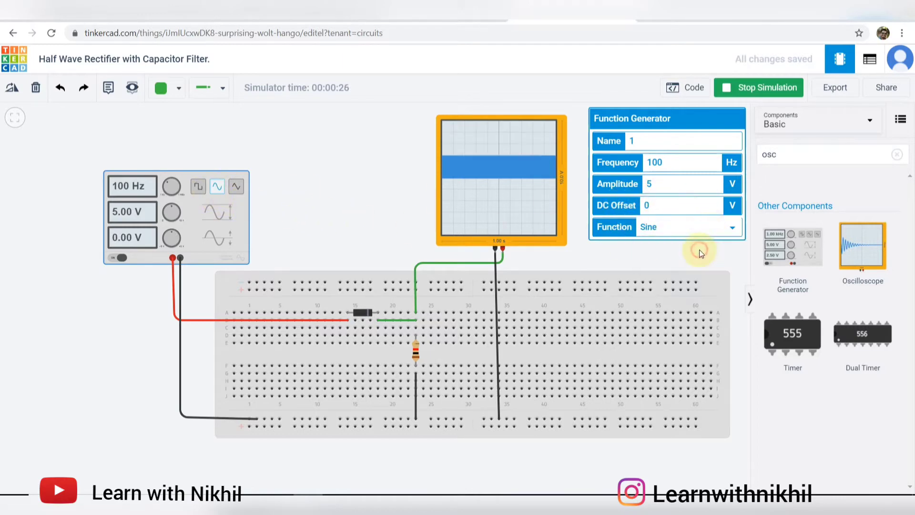
# Set the function generator's amplitude to 10 V.
pyautogui.click(674, 189)
pyautogui.press('BackSpace')
pyautogui.write('10')
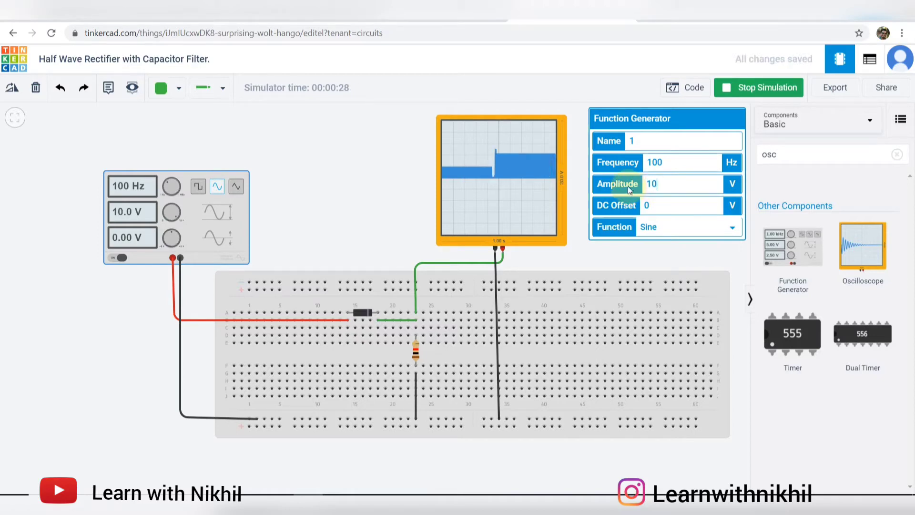
pyautogui.click(358, 182)
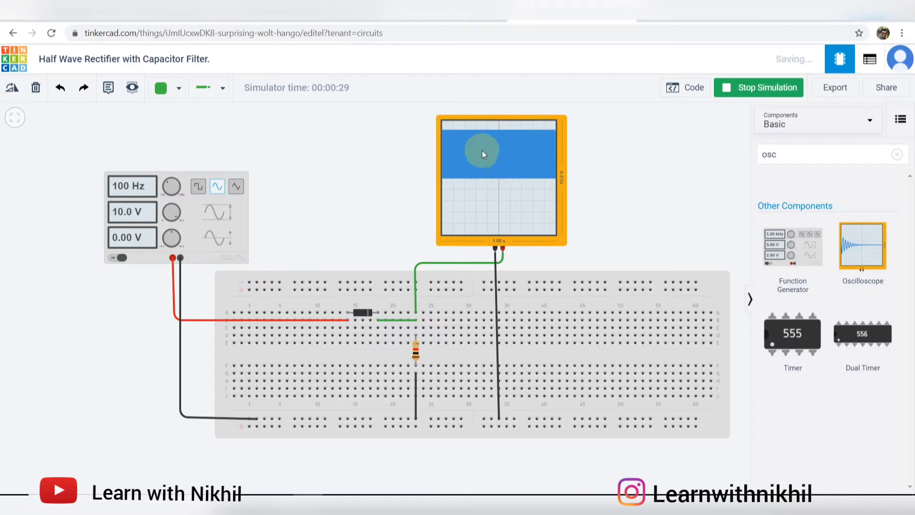
# Inspect the oscilloscope's trace up close and set its time per division to 4 ms.
pyautogui.scroll(5, 476, 148)
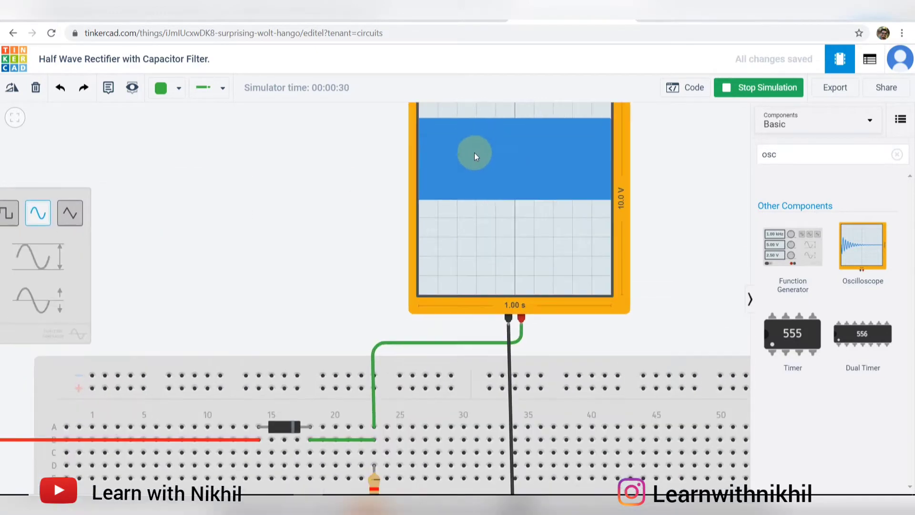
pyautogui.scroll(5, 491, 139)
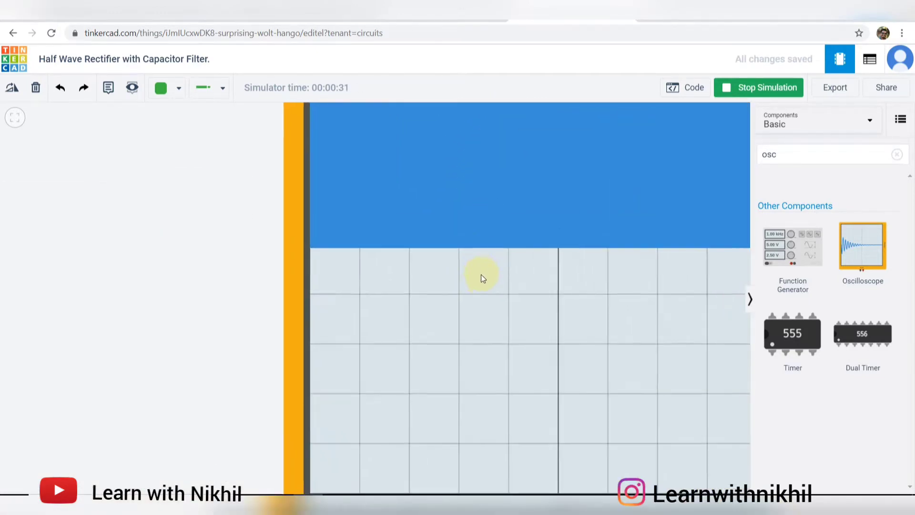
pyautogui.scroll(-4, 470, 236)
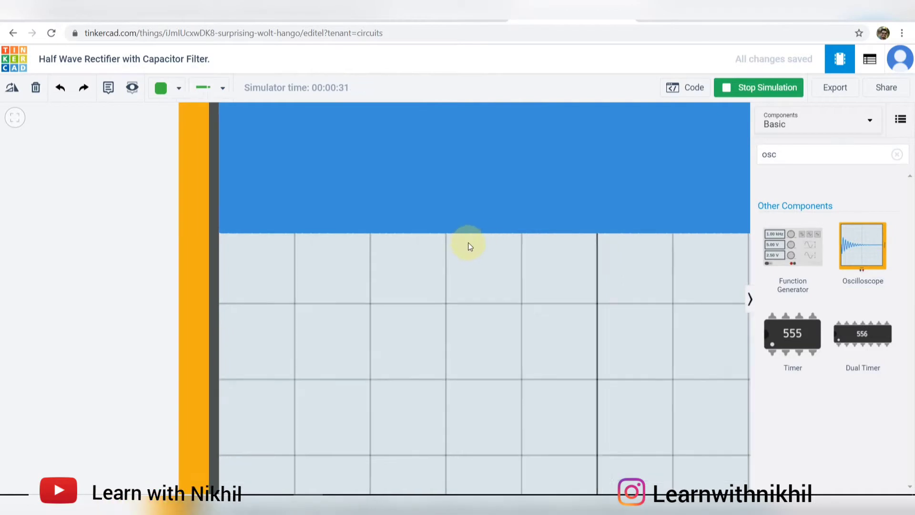
pyautogui.scroll(-3, 470, 244)
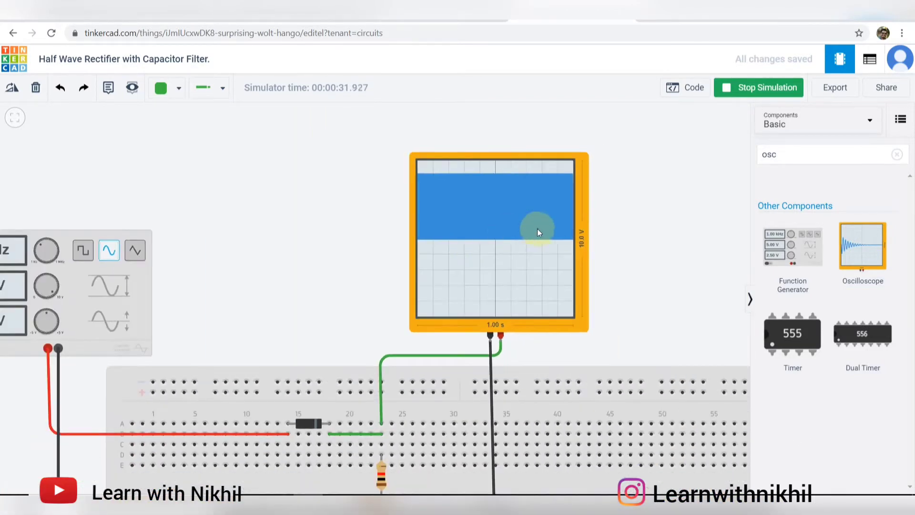
pyautogui.scroll(-1, 579, 260)
pyautogui.click(577, 245)
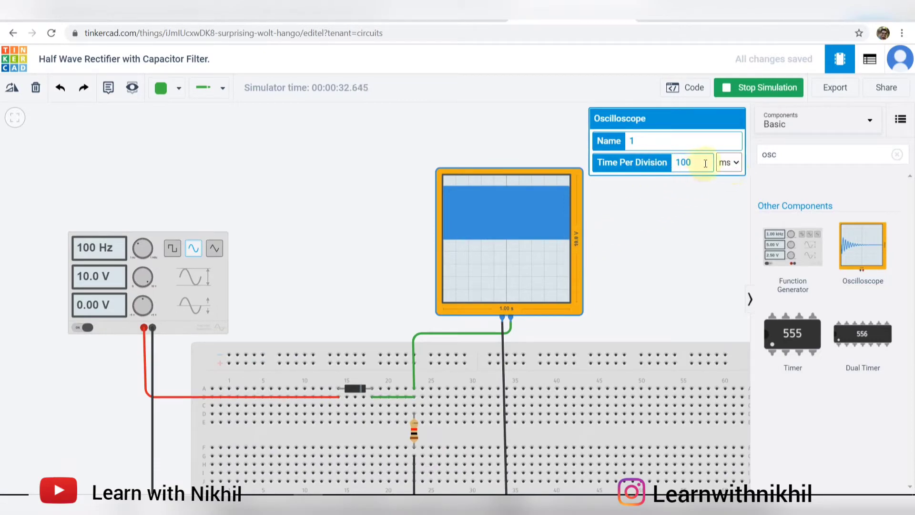
pyautogui.moveTo(706, 162); pyautogui.dragTo(659, 165)
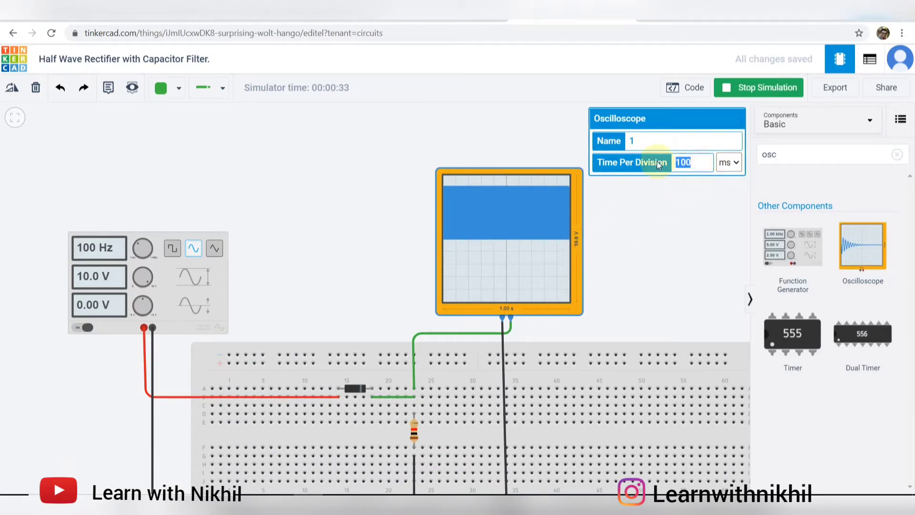
pyautogui.write('4')
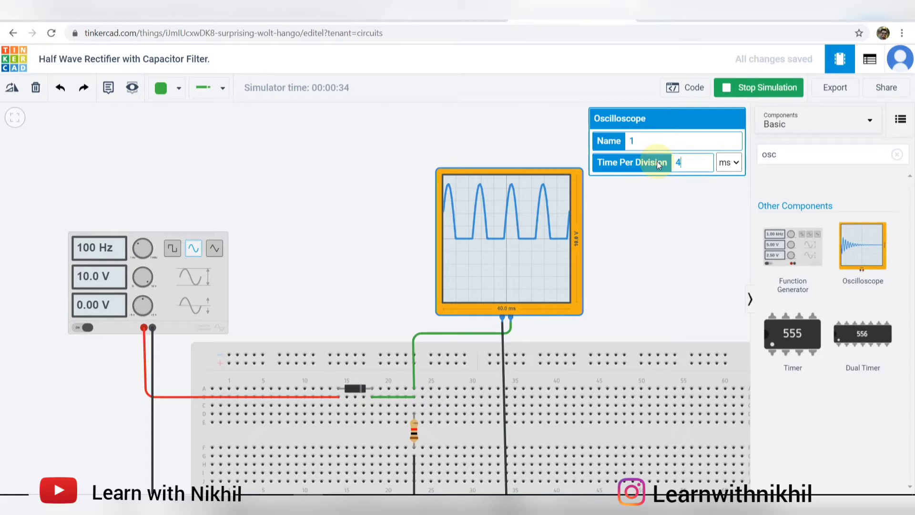
pyautogui.click(626, 233)
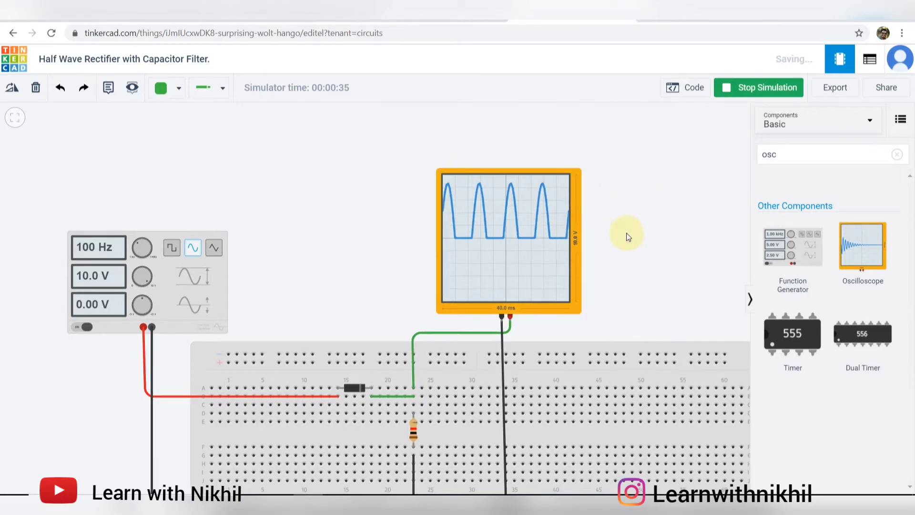
# Stop the simulation and place a second oscilloscope to the left of the function generator.
pyautogui.scroll(-2, 630, 242)
pyautogui.moveTo(629, 242); pyautogui.dragTo(676, 177)
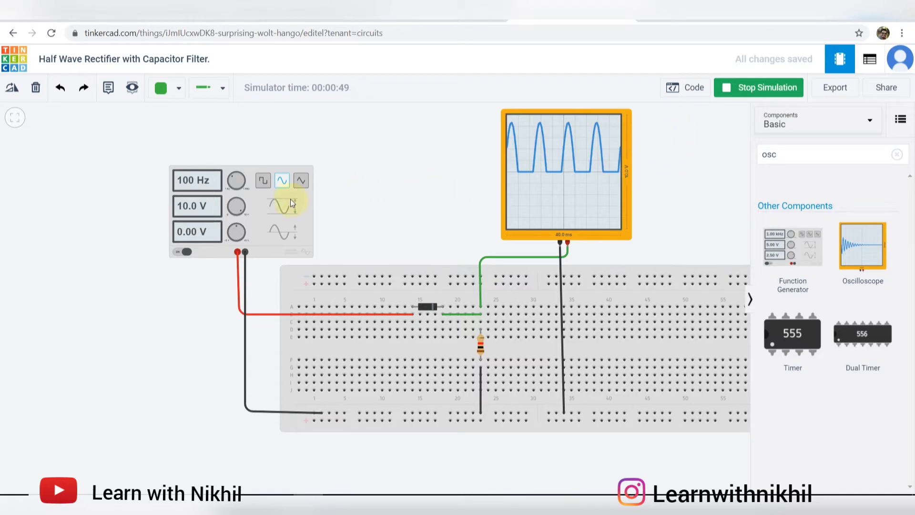
pyautogui.click(726, 87)
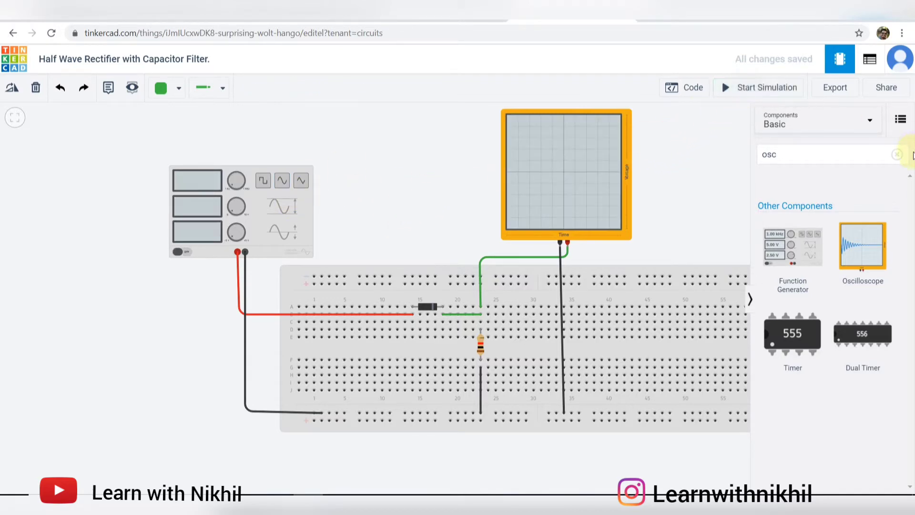
pyautogui.click(865, 253)
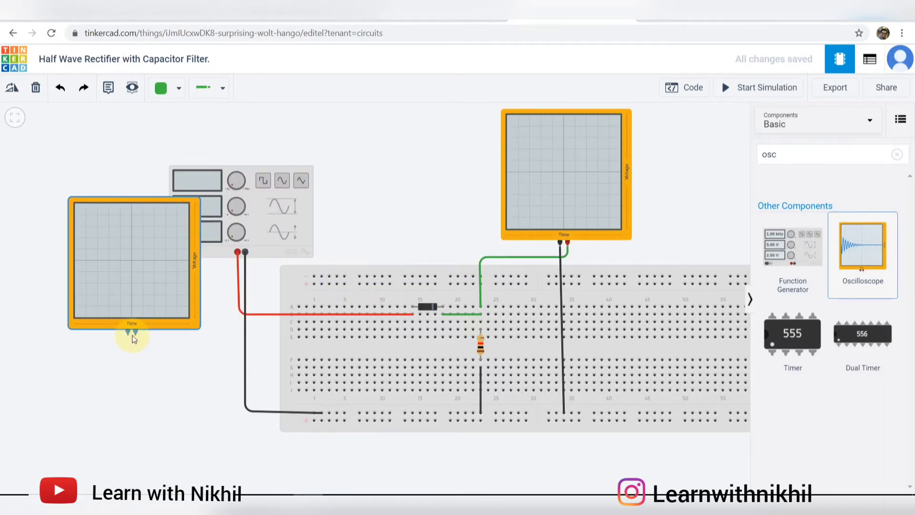
pyautogui.click(79, 365)
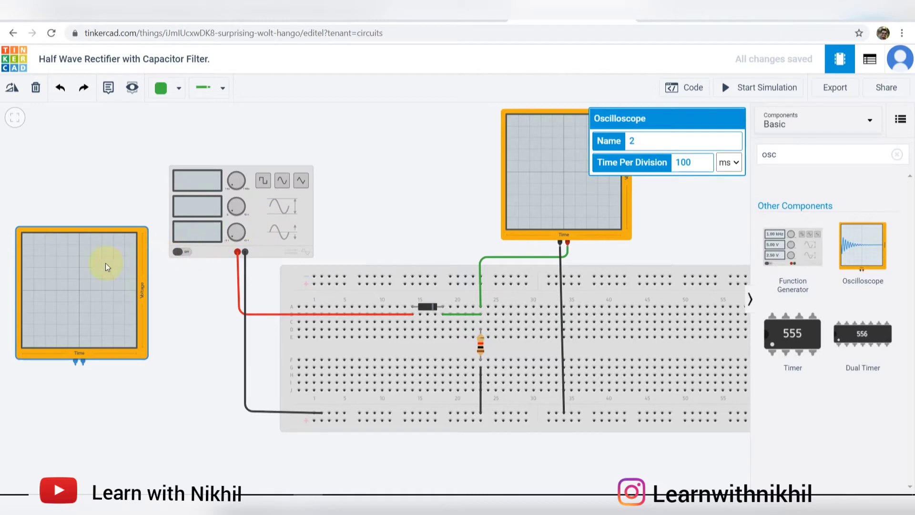
# Set the second oscilloscope's time per division to 4 ms and move it slightly up beside the function generator.
pyautogui.moveTo(692, 163); pyautogui.dragTo(655, 168)
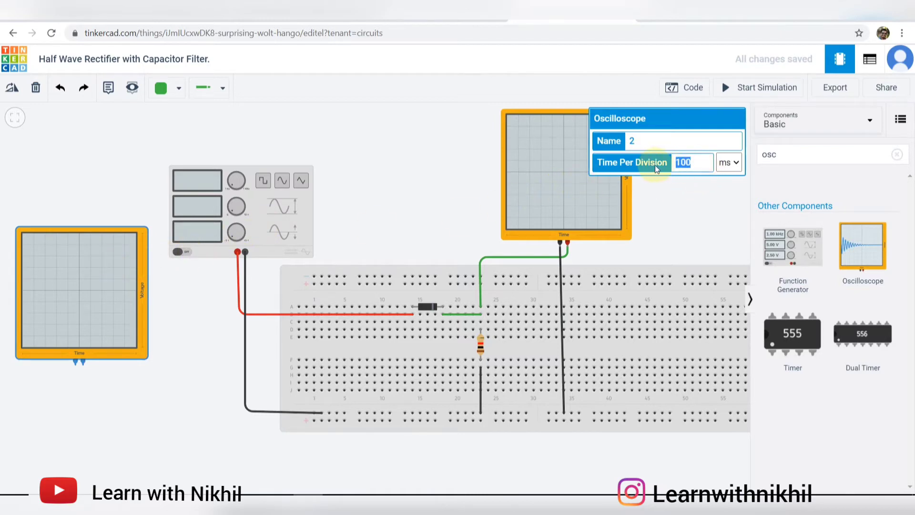
pyautogui.write('4')
pyautogui.click(143, 193)
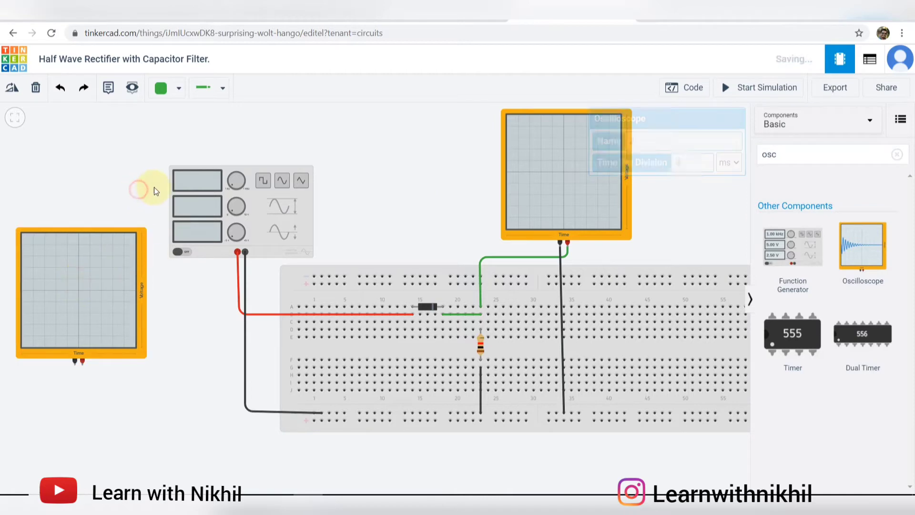
pyautogui.moveTo(128, 259); pyautogui.dragTo(135, 224)
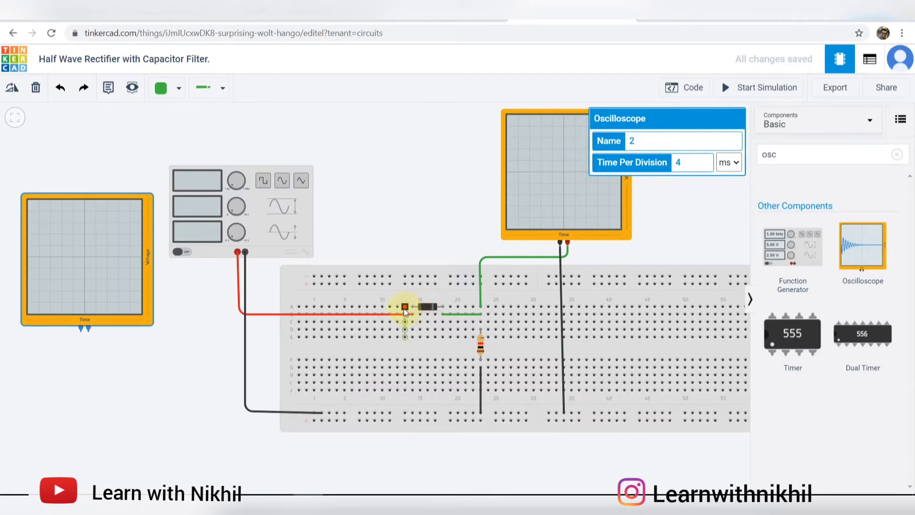
# Clear the component search and wire the second oscilloscope's positive terminal to hole D14, in the column of the diode's left lead.
pyautogui.click(897, 155)
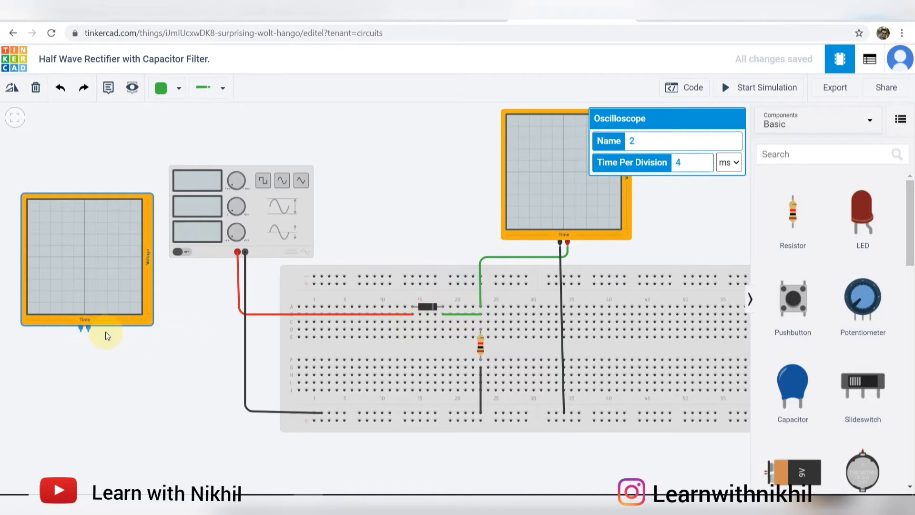
pyautogui.click(89, 331)
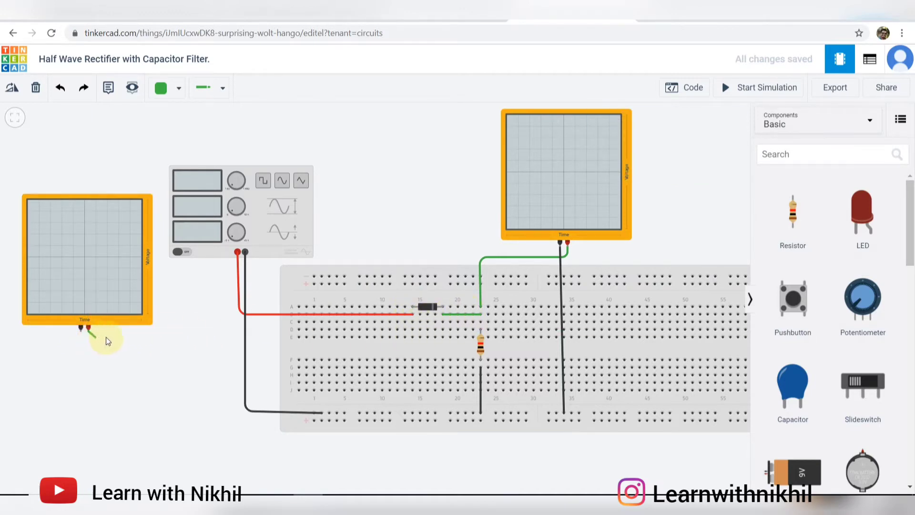
pyautogui.click(413, 330)
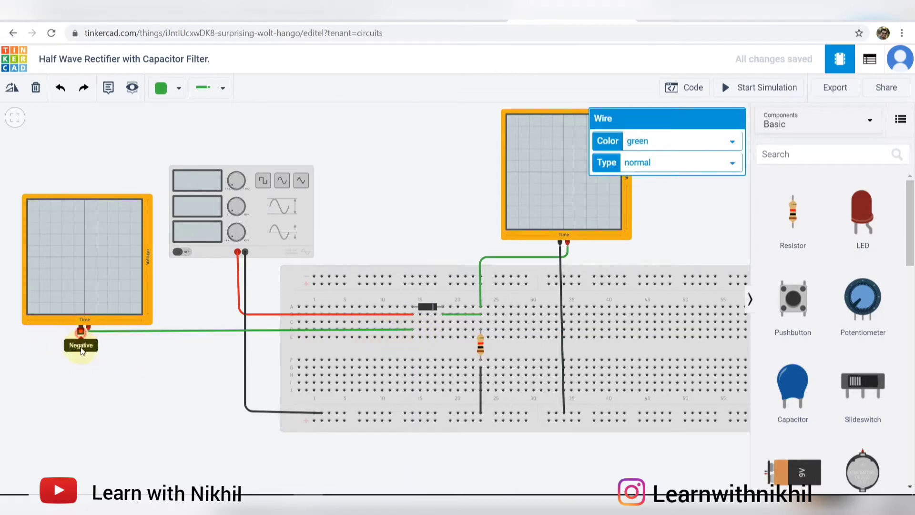
# Wire the second oscilloscope's negative terminal down and across to the breadboard's lower negative rail and color the wire black.
pyautogui.click(80, 330)
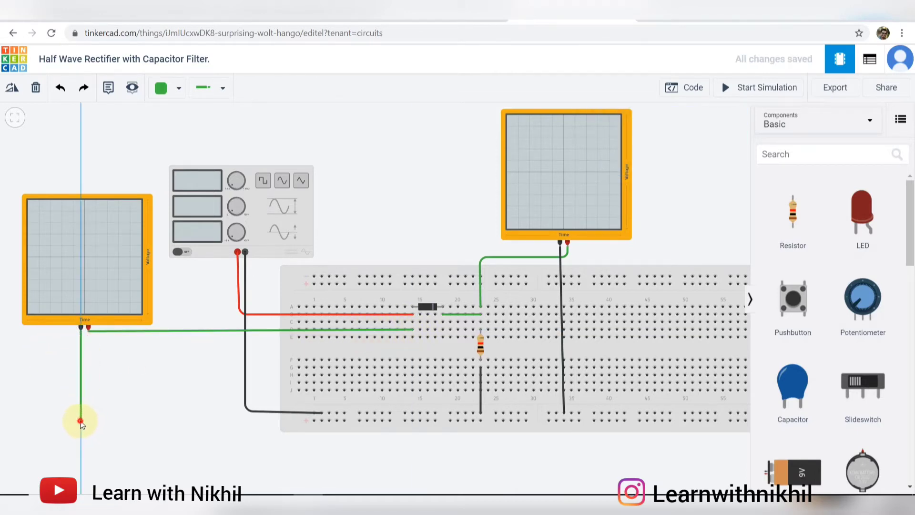
pyautogui.click(81, 420)
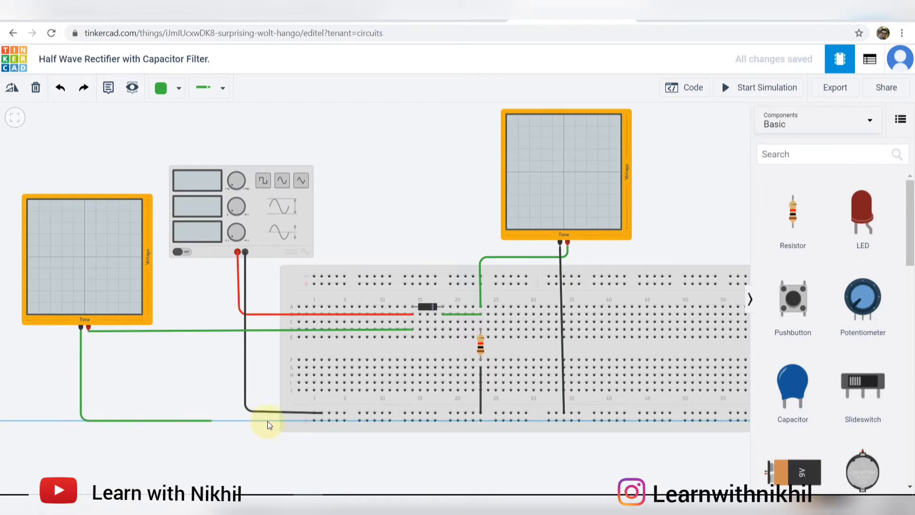
pyautogui.click(336, 414)
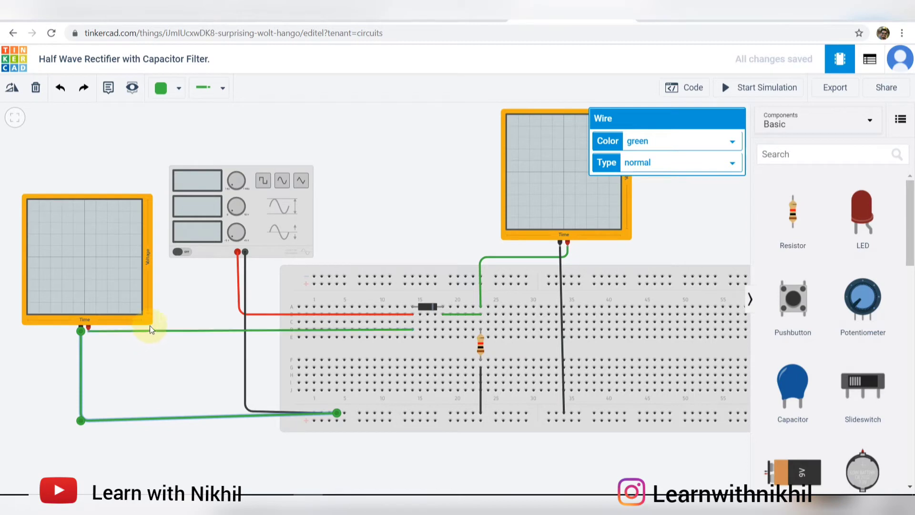
pyautogui.click(654, 141)
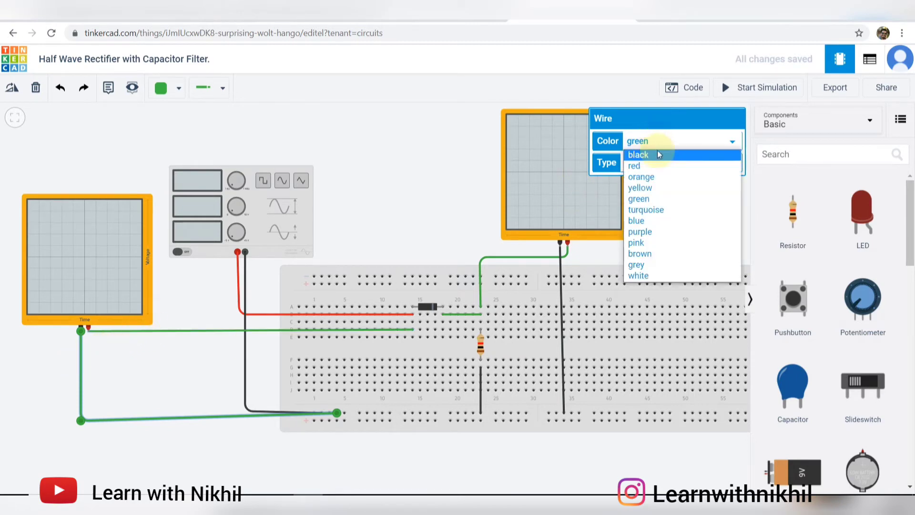
pyautogui.click(659, 152)
pyautogui.click(423, 188)
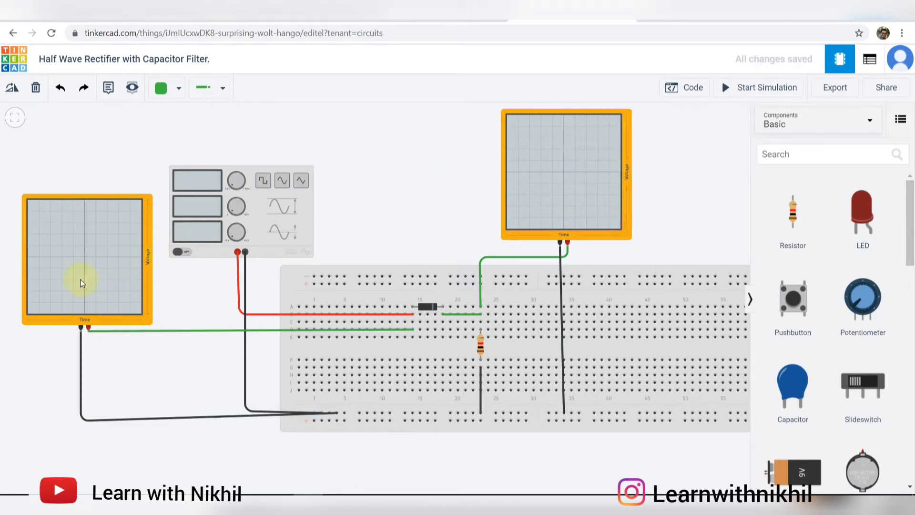
pyautogui.scroll(3, 408, 316)
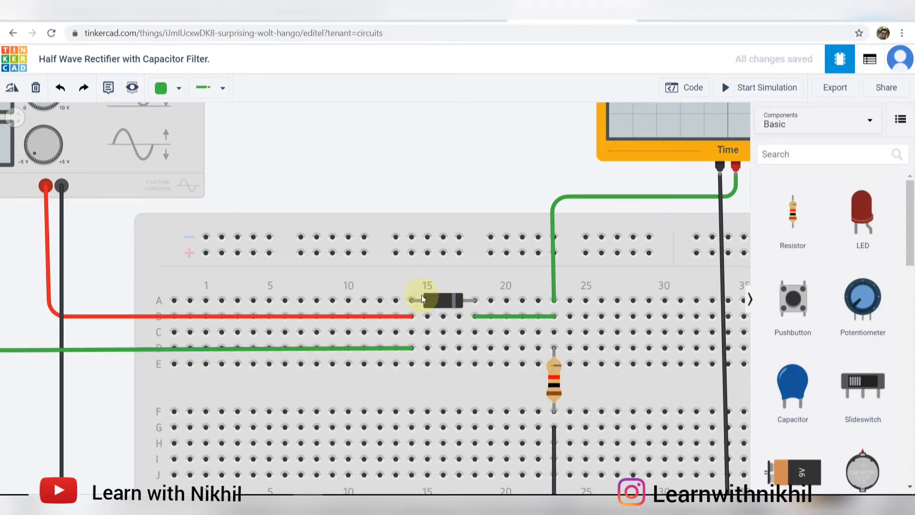
pyautogui.scroll(-3, 480, 279)
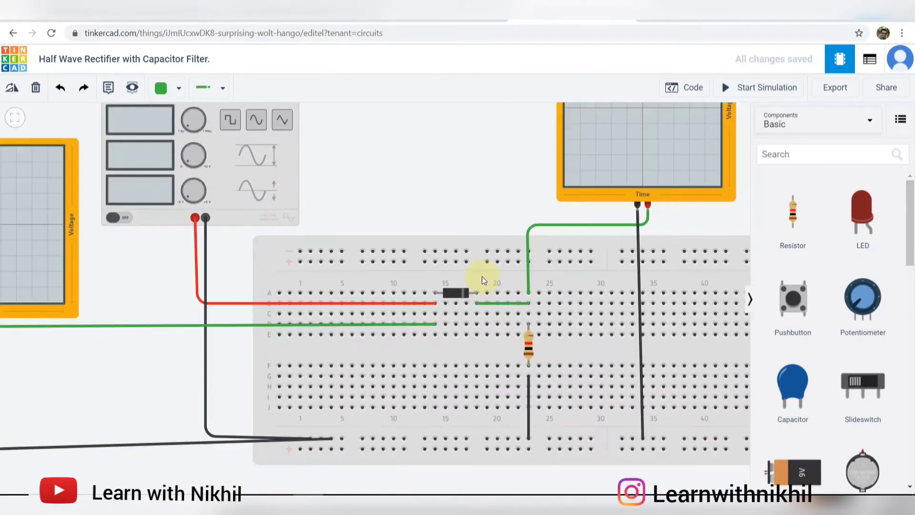
# Start the simulation and compare the input sine wave with the rectified output on the two oscilloscopes.
pyautogui.scroll(-3, 482, 276)
pyautogui.moveTo(465, 196); pyautogui.dragTo(486, 197)
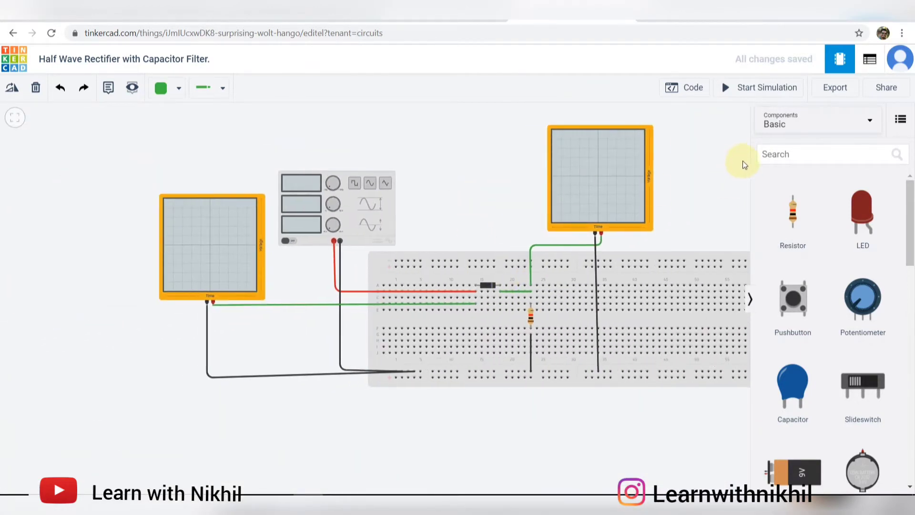
pyautogui.click(752, 91)
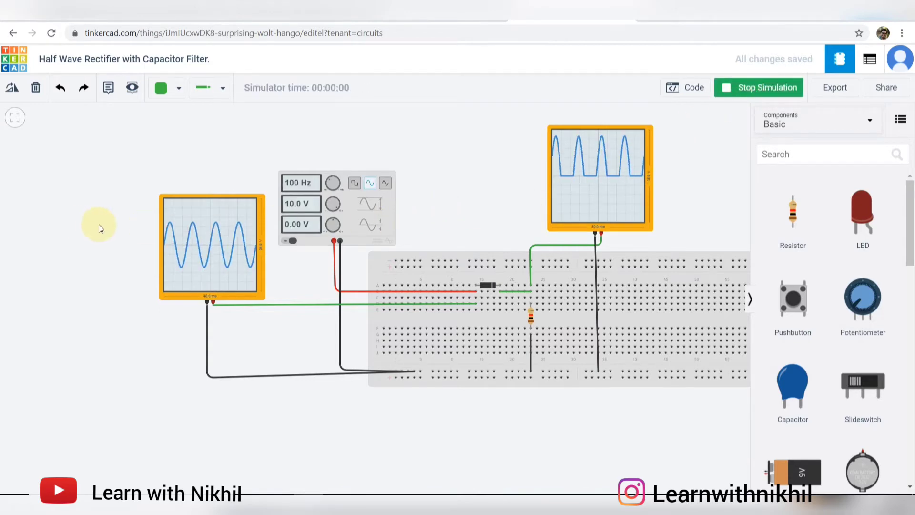
pyautogui.scroll(2, 163, 237)
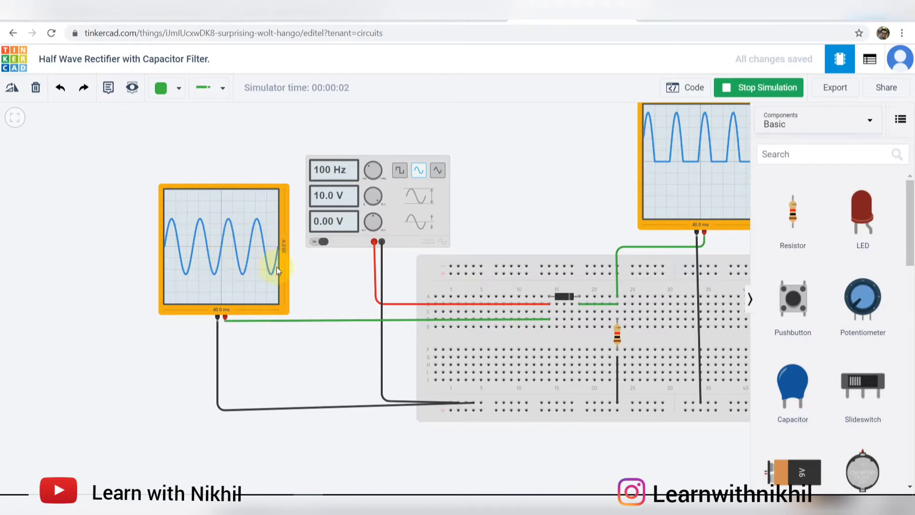
pyautogui.scroll(-1, 619, 203)
pyautogui.scroll(-1, 576, 210)
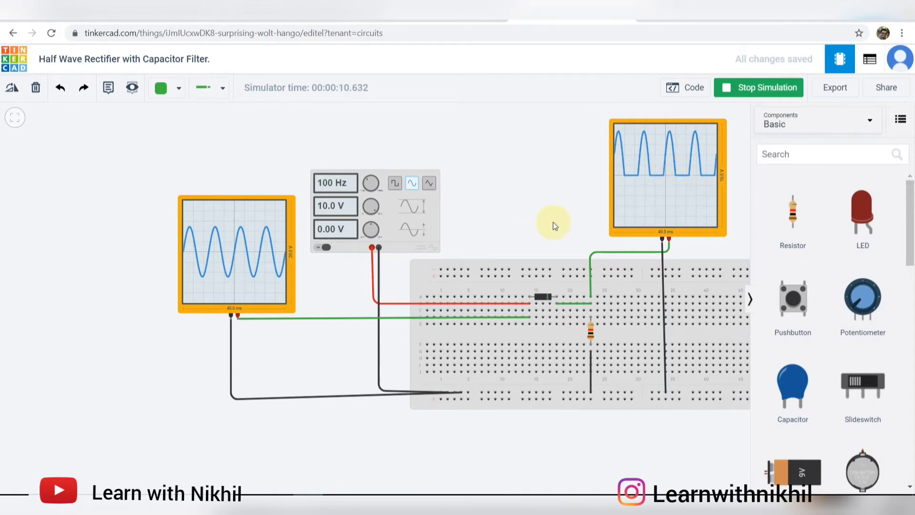
pyautogui.scroll(-1, 557, 222)
pyautogui.moveTo(564, 219); pyautogui.dragTo(474, 208)
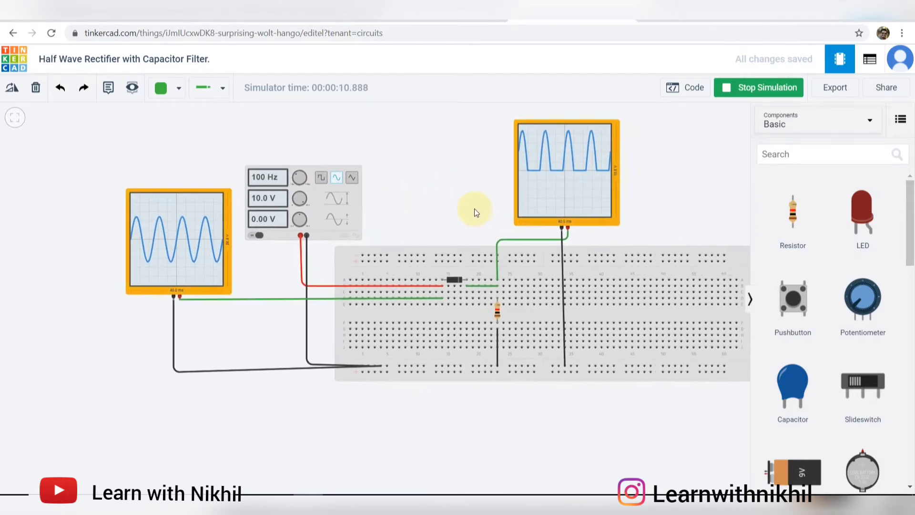
pyautogui.scroll(1, 479, 212)
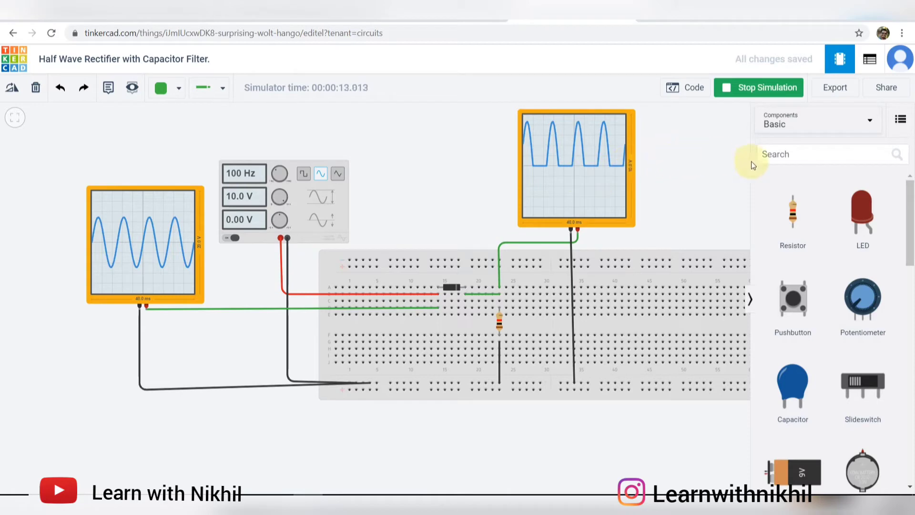
# Search the components for "mult" and place a multimeter above the breadboard, to the right of the output oscilloscope.
pyautogui.click(796, 157)
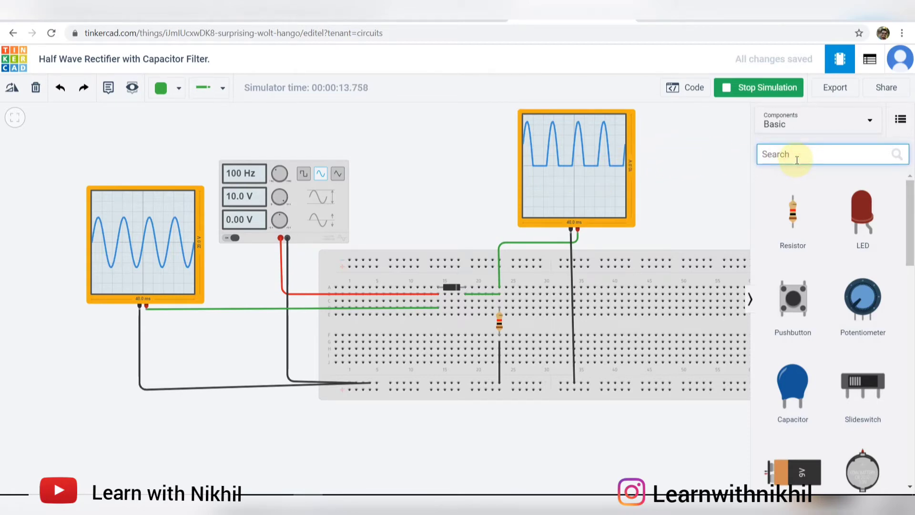
pyautogui.write('m')
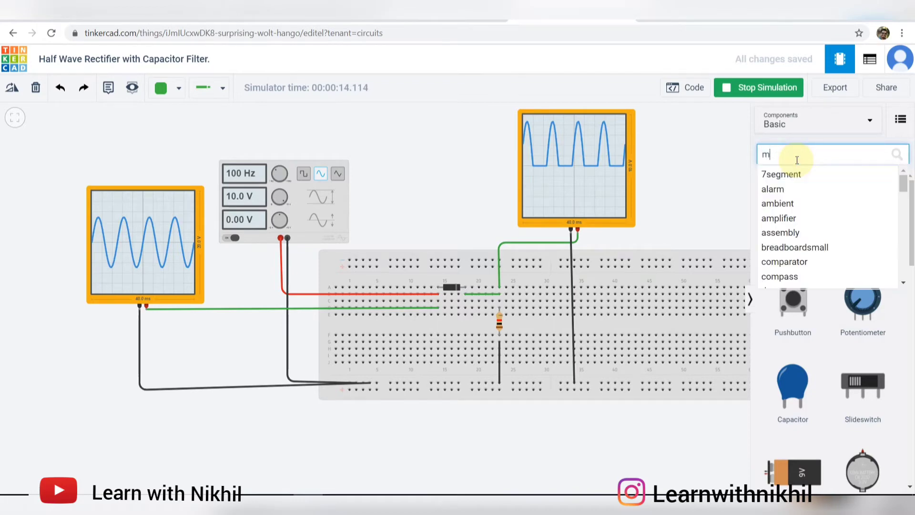
pyautogui.write('ult')
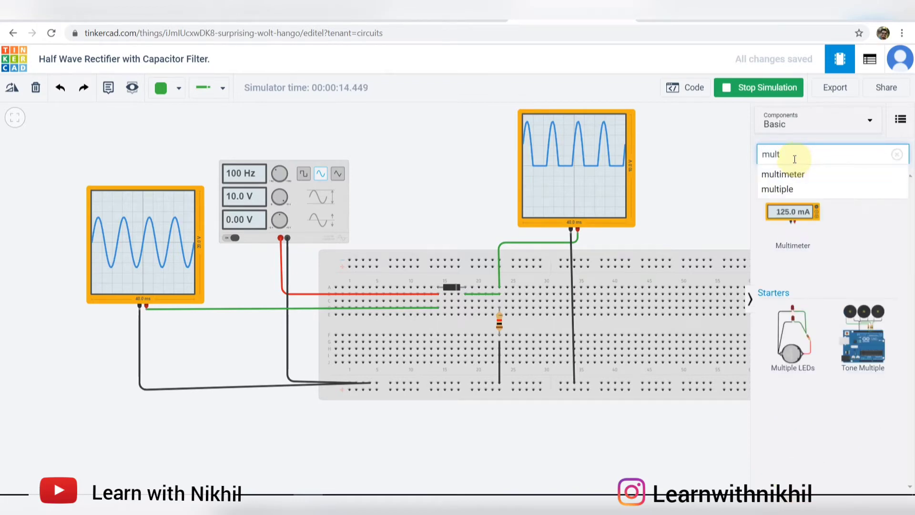
pyautogui.moveTo(766, 215); pyautogui.dragTo(701, 195)
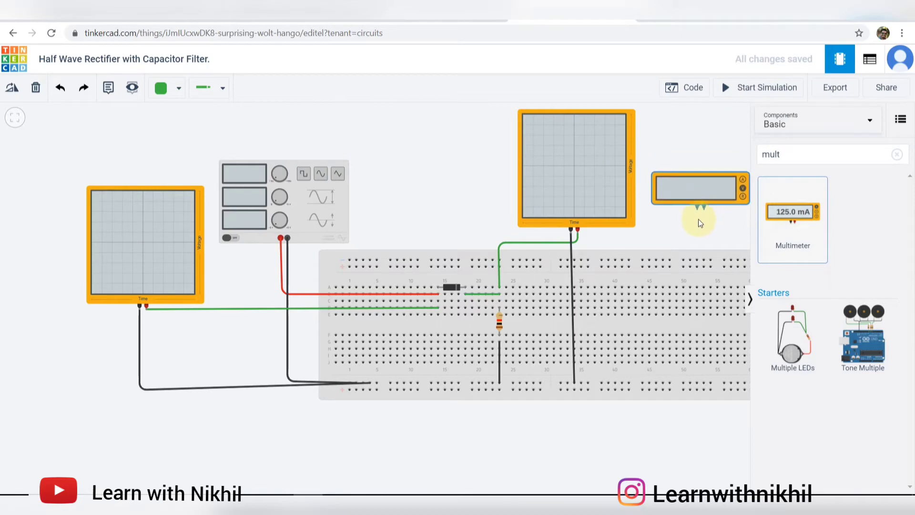
pyautogui.click(712, 236)
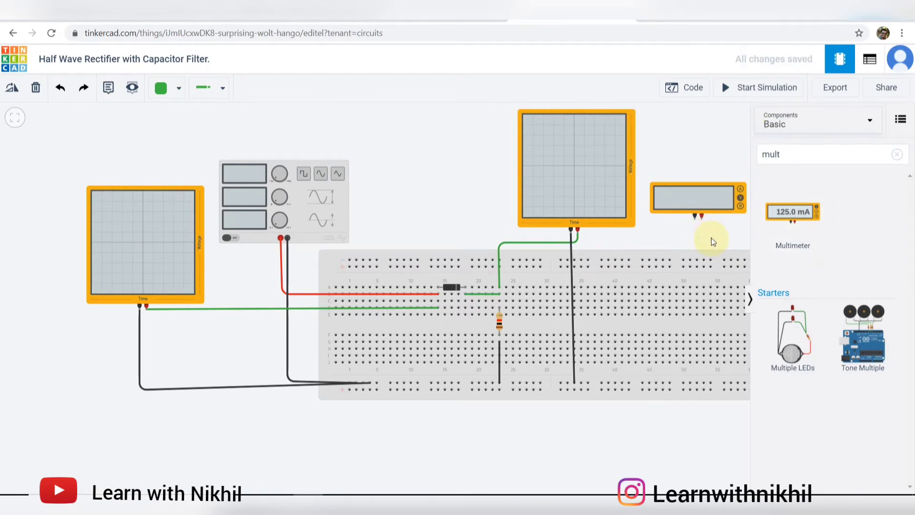
# Wire the multimeter's positive terminal down, across and into hole C23, in the column of the resistor's upper lead.
pyautogui.scroll(2, 714, 231)
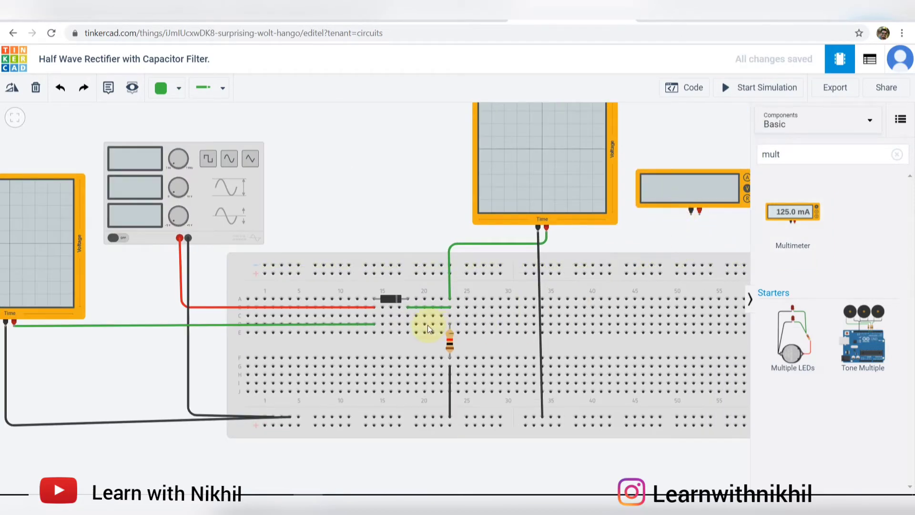
pyautogui.click(701, 214)
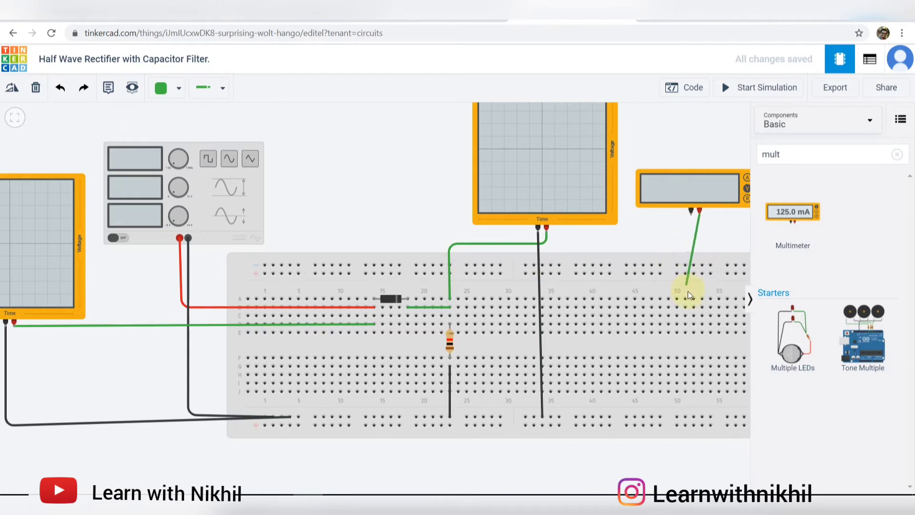
pyautogui.click(694, 332)
pyautogui.moveTo(691, 342); pyautogui.dragTo(501, 244)
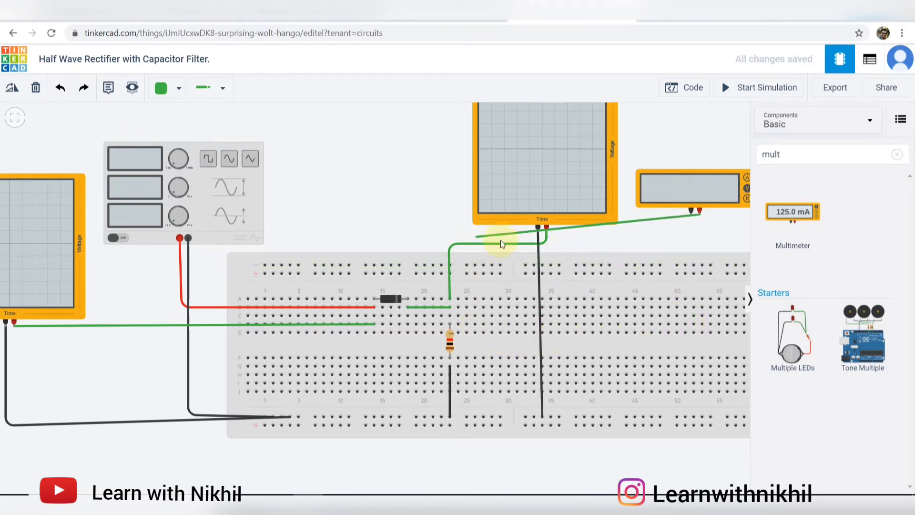
pyautogui.click(699, 237)
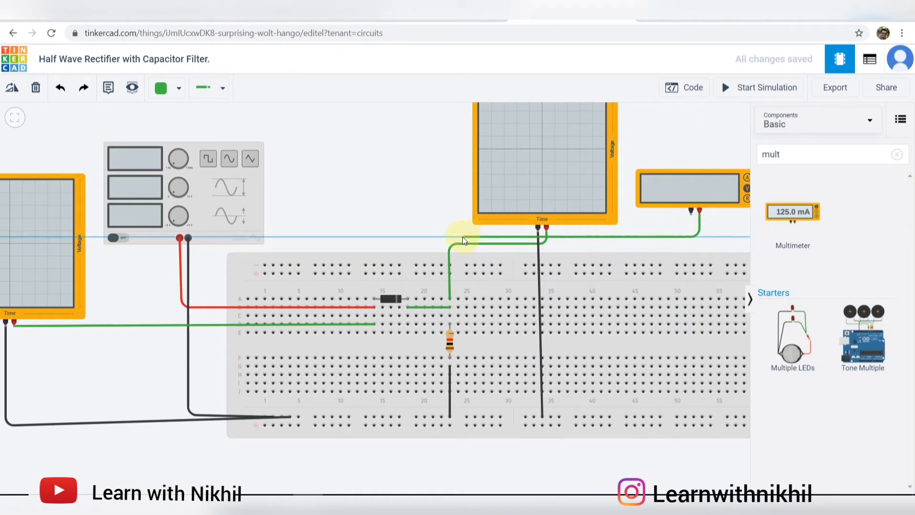
pyautogui.click(450, 237)
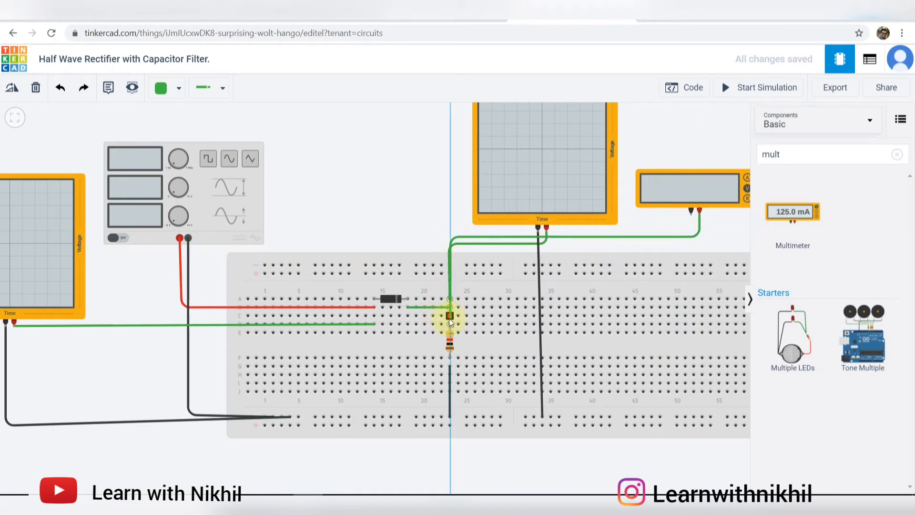
pyautogui.click(449, 314)
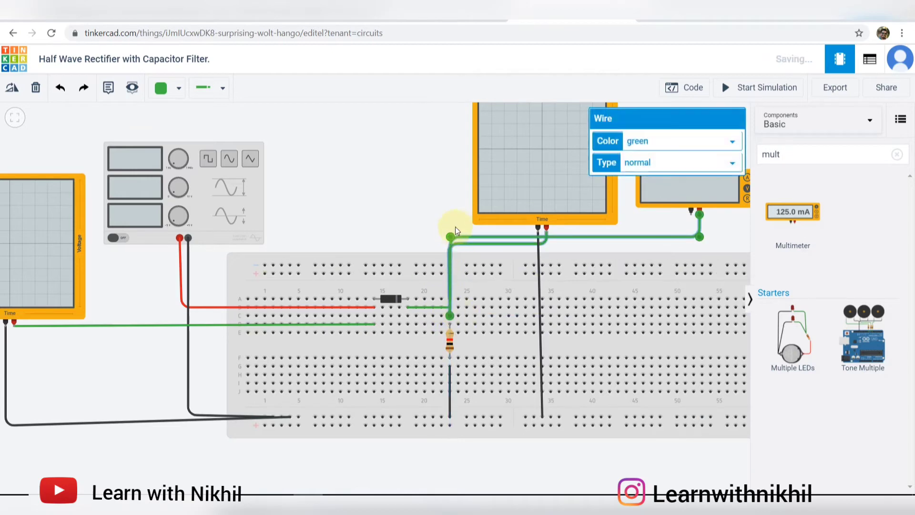
pyautogui.click(676, 252)
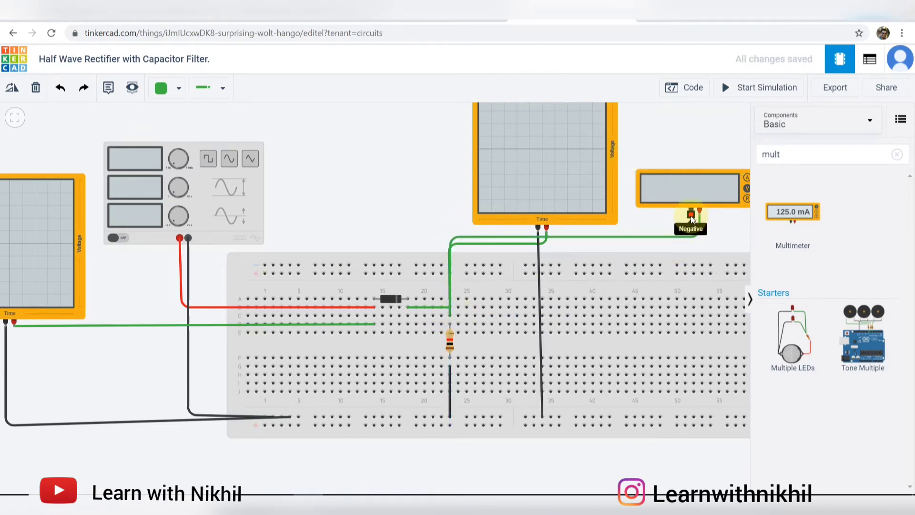
# Wire the multimeter's negative terminal straight down to the breadboard's lower negative rail and color the wire black.
pyautogui.click(691, 216)
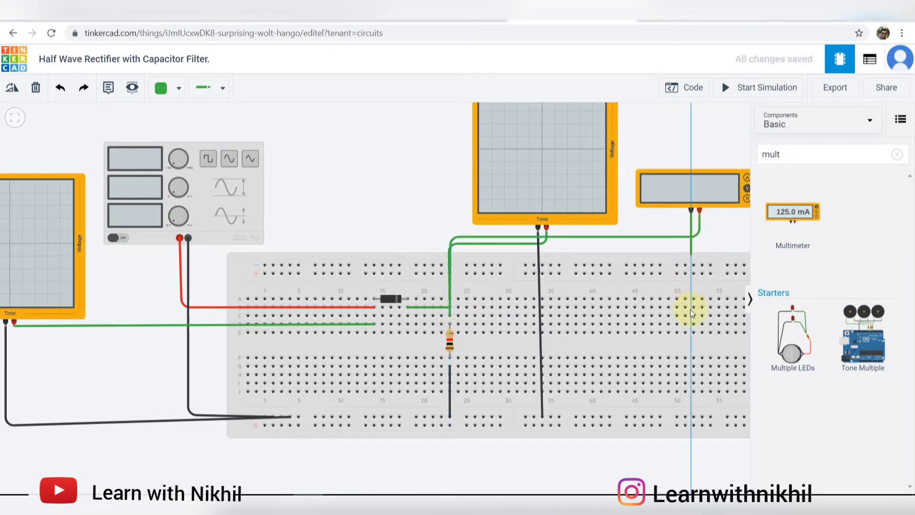
pyautogui.click(685, 417)
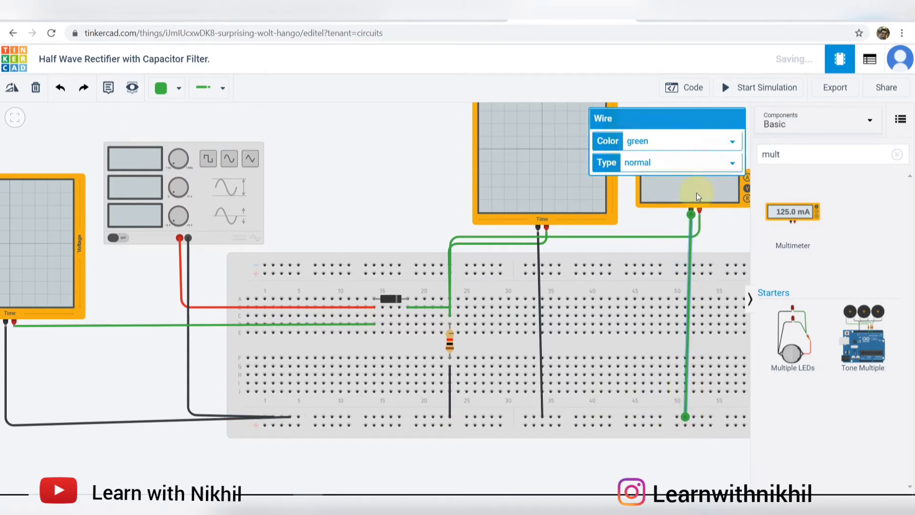
pyautogui.click(676, 148)
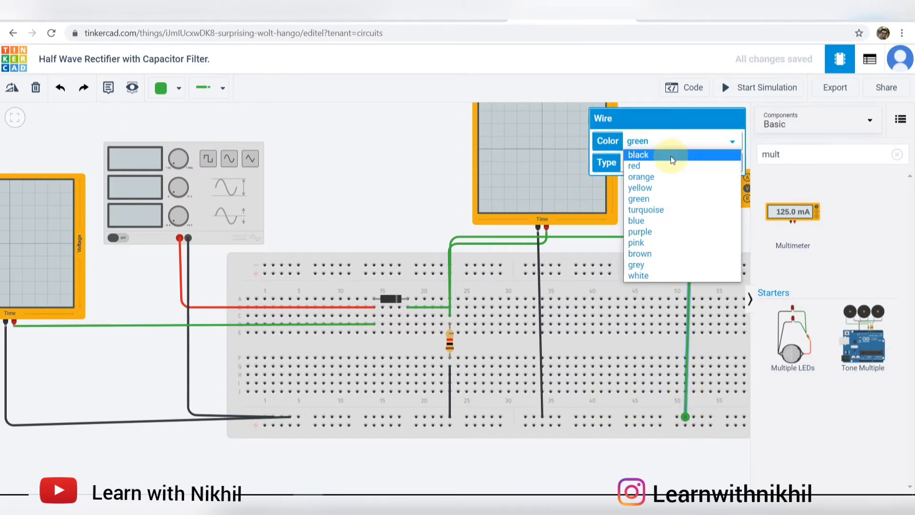
pyautogui.click(671, 156)
pyautogui.click(671, 161)
pyautogui.click(670, 161)
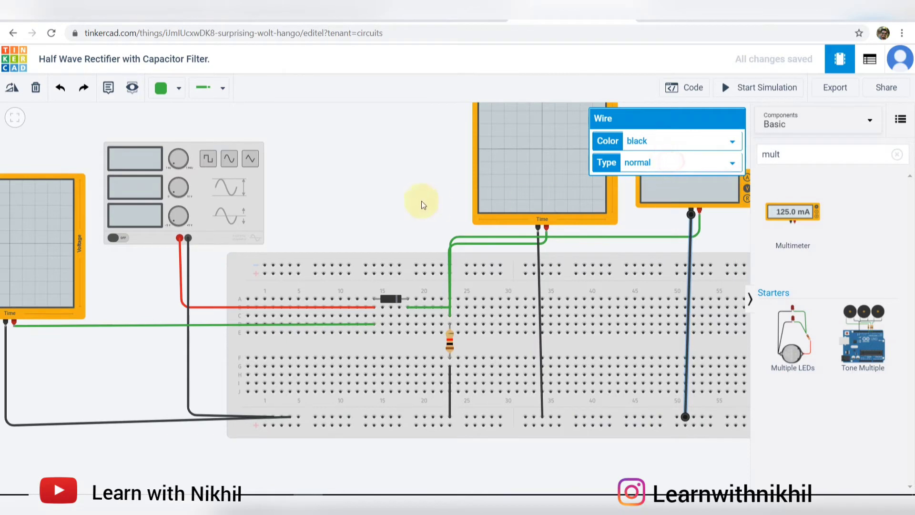
pyautogui.click(422, 205)
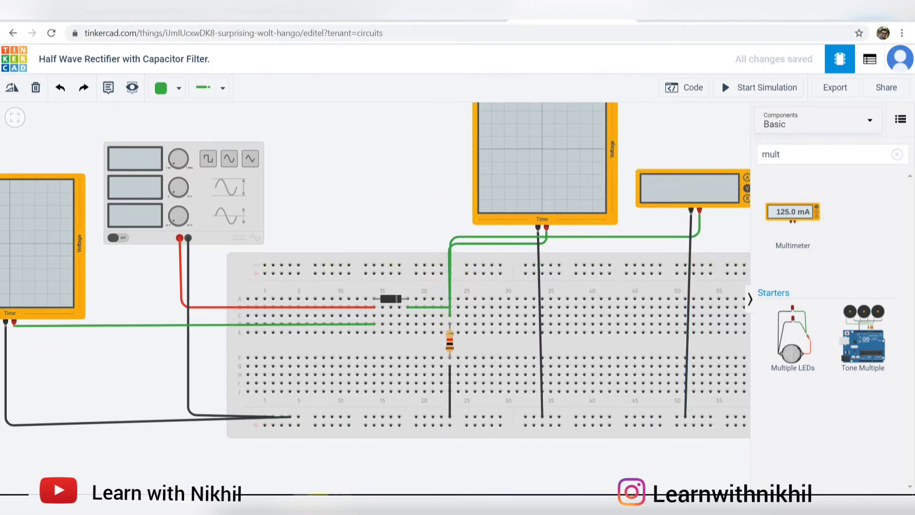
# Check the wiring against the half-wave rectifier diagram in Photos, then return to Tinkercad and simulate the circuit with the multimeter.
pyautogui.click(333, 505)
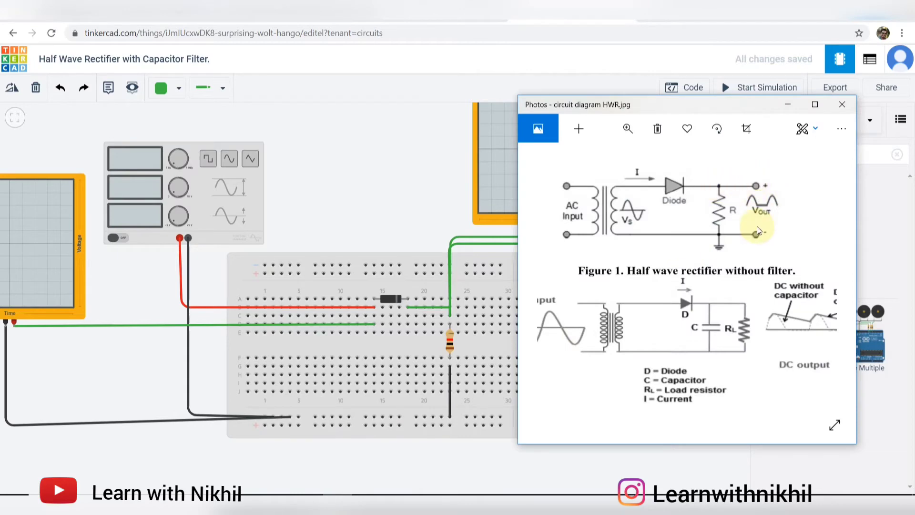
pyautogui.click(449, 182)
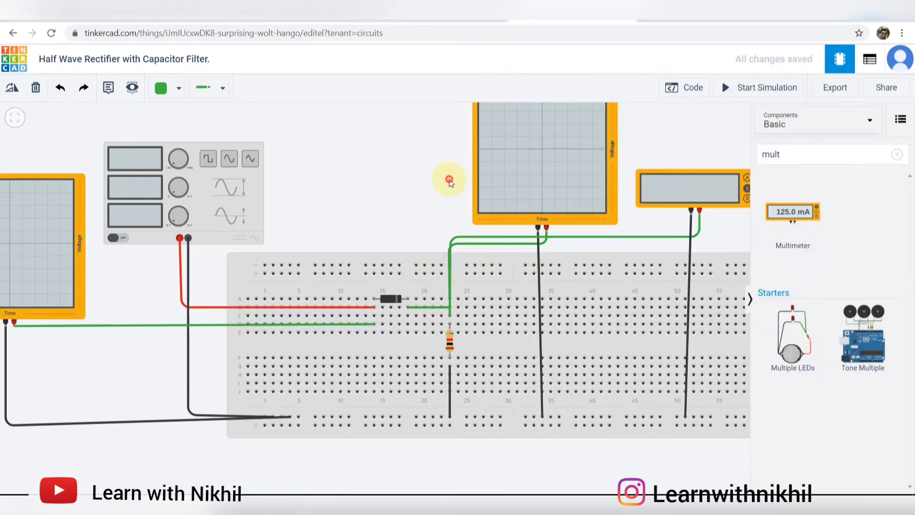
pyautogui.scroll(-1, 675, 186)
pyautogui.scroll(-2, 683, 145)
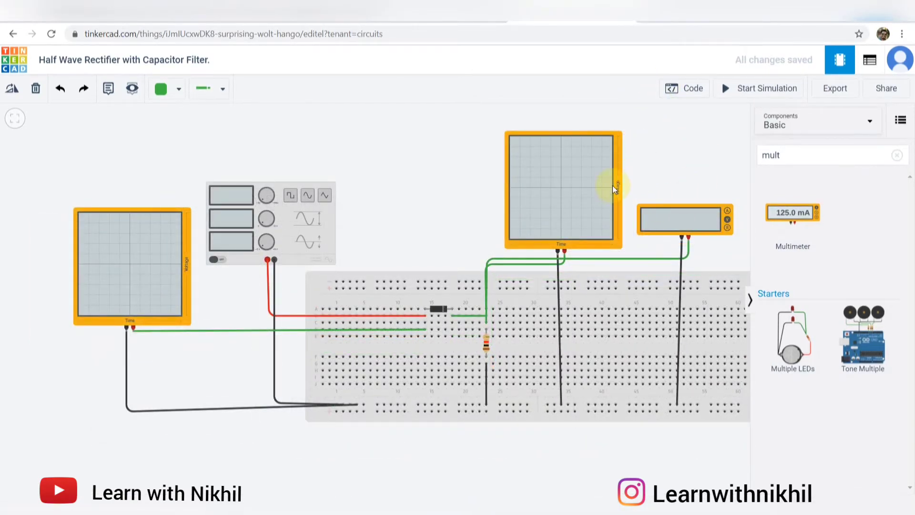
pyautogui.click(779, 89)
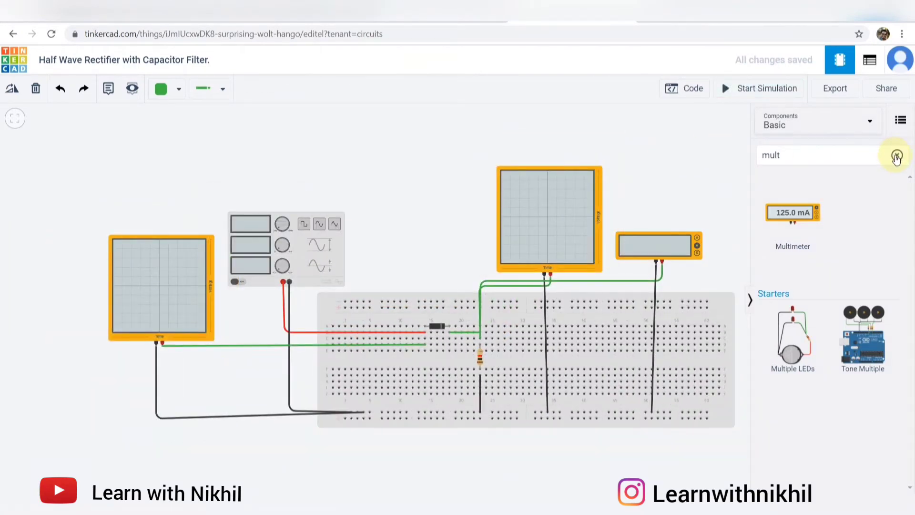
# Search the components for "CAP", place a polarized capacitor above the breadboard and check its position in the Photos circuit diagram.
pyautogui.click(898, 155)
pyautogui.click(811, 155)
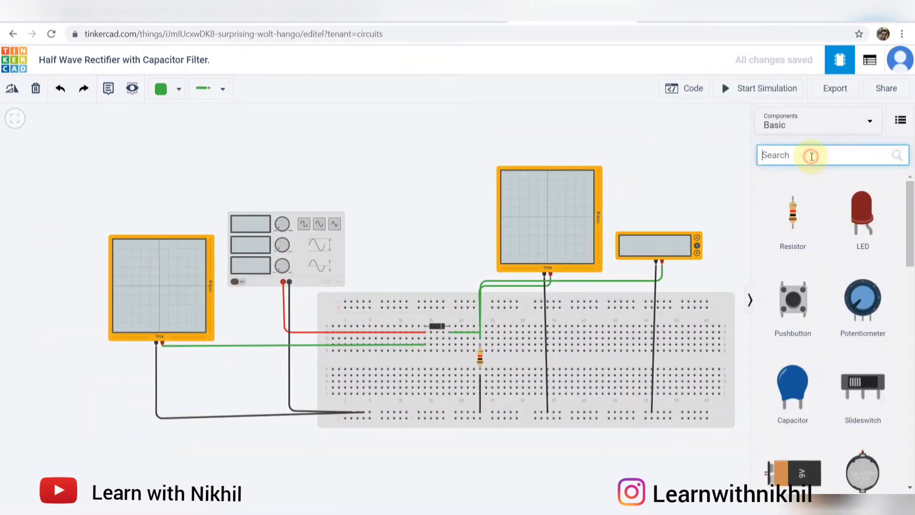
pyautogui.write('CAP')
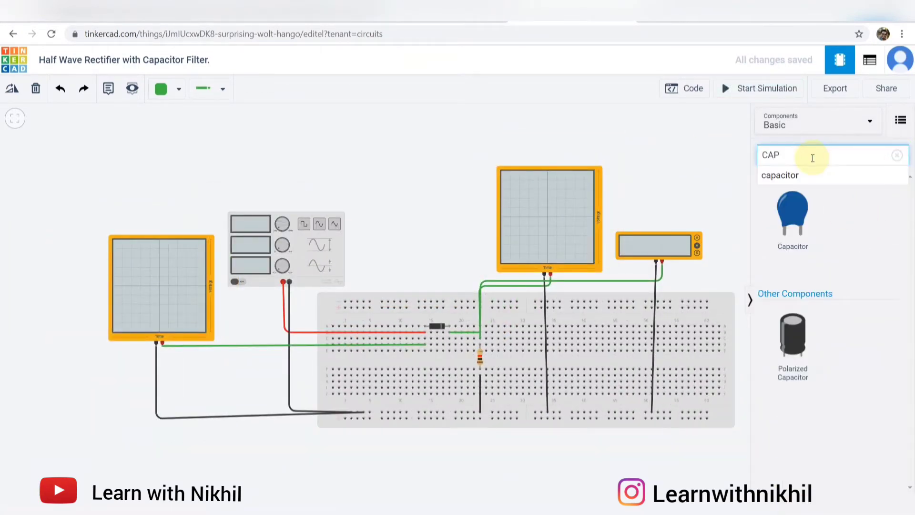
pyautogui.moveTo(788, 362); pyautogui.dragTo(405, 193)
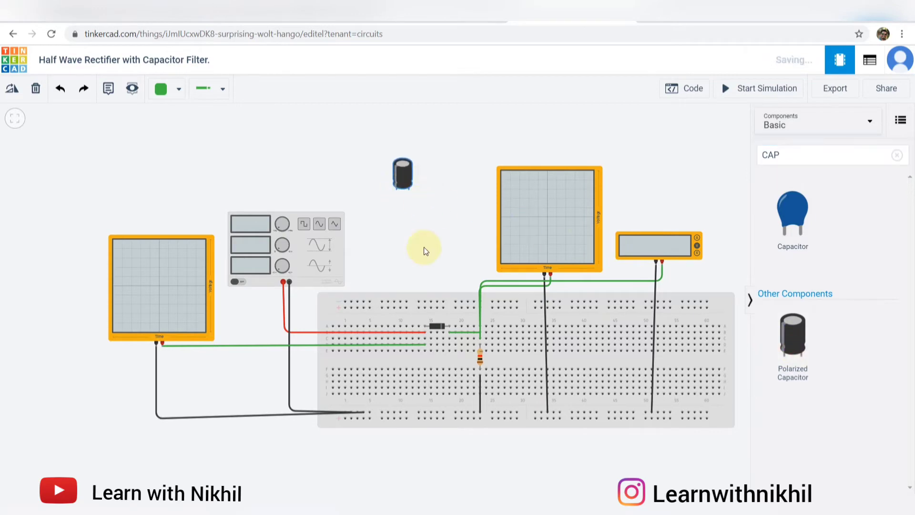
pyautogui.hotkey('alt', 'Tab')
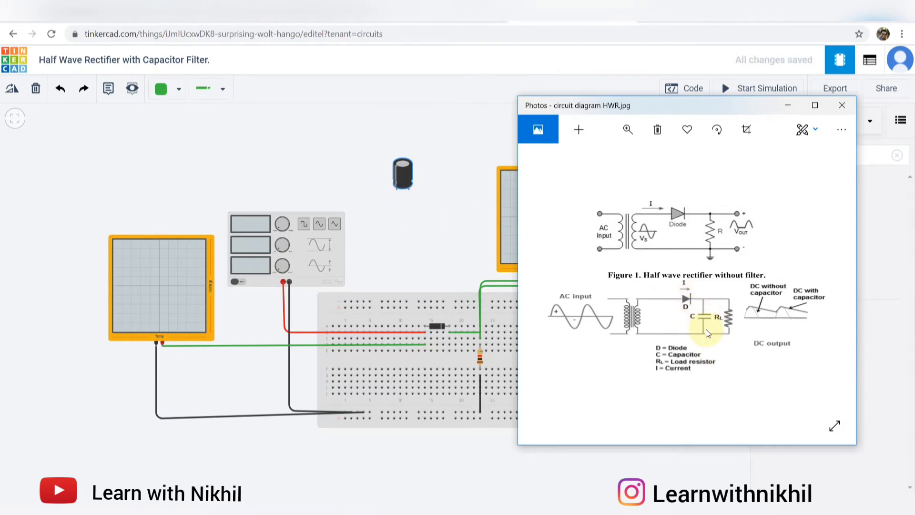
pyautogui.click(427, 230)
# Move the polarized capacitor onto the breadboard to the right of the resistor, with its leads in holes C28 and C30.
pyautogui.scroll(3, 444, 244)
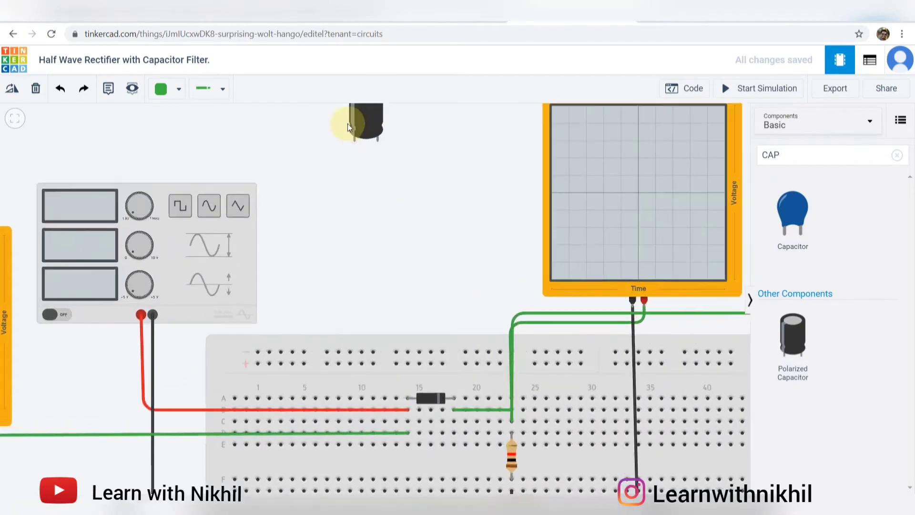
pyautogui.scroll(-1, 355, 124)
pyautogui.moveTo(361, 124); pyautogui.dragTo(561, 375)
pyautogui.scroll(1, 532, 426)
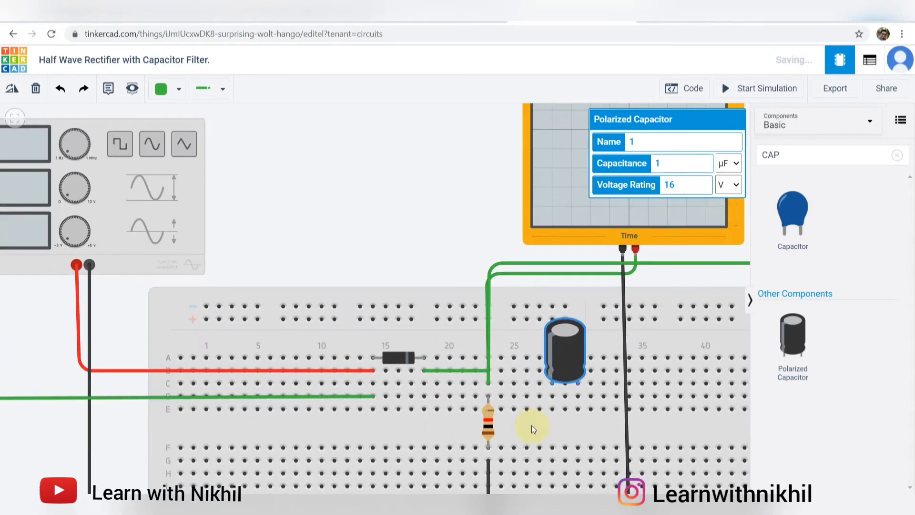
# Shift the breadboard slightly up with its parts and bring up the circuit diagram in Photos for reference.
pyautogui.moveTo(528, 432); pyautogui.dragTo(523, 408)
pyautogui.click(544, 419)
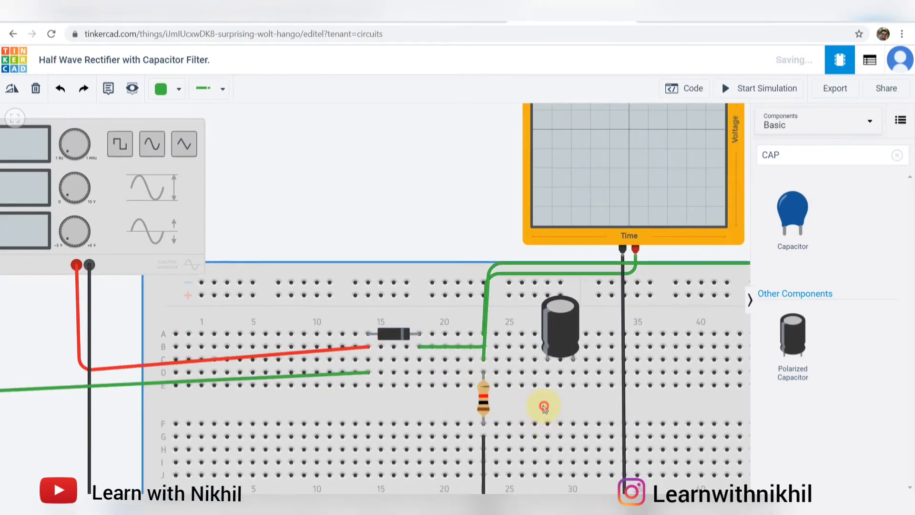
pyautogui.hotkey('alt', 'Tab')
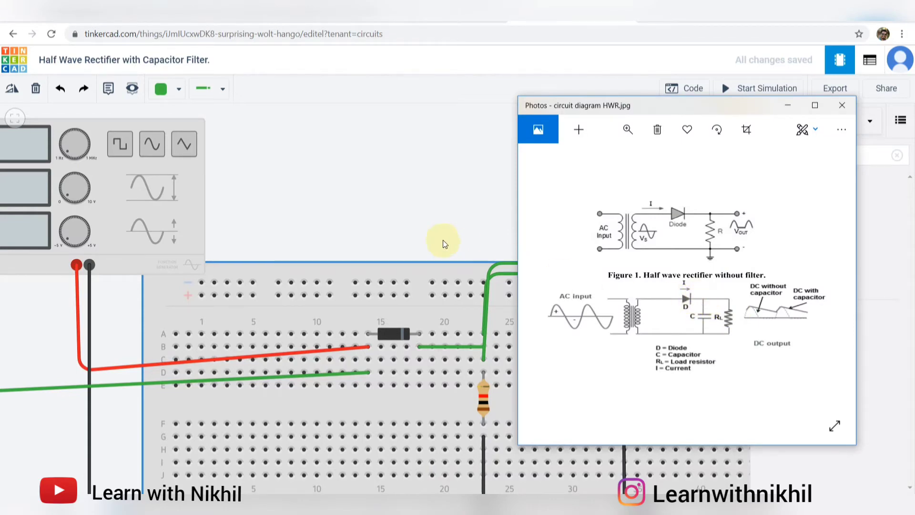
# Return to Tinkercad and wire the capacitor's positive lead to the diode output, from hole D30 to hole D18.
pyautogui.click(418, 218)
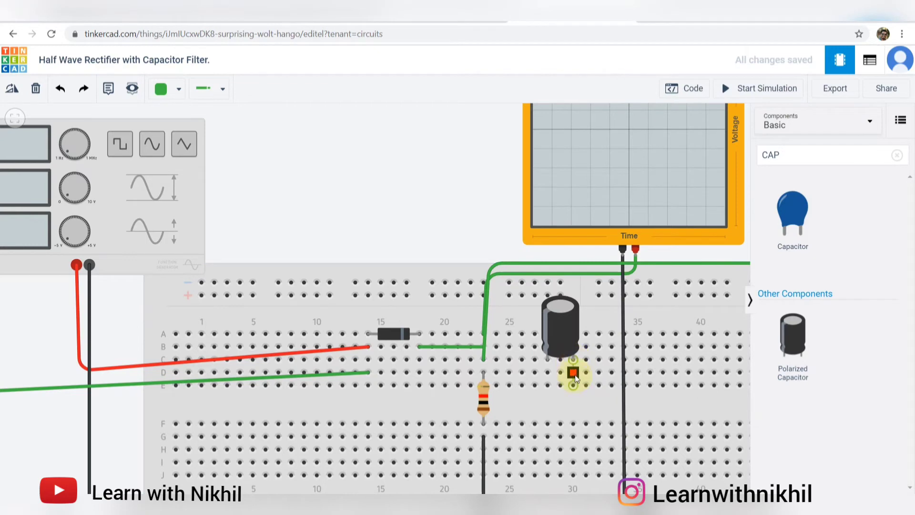
pyautogui.click(573, 373)
pyautogui.click(509, 372)
pyautogui.moveTo(495, 379); pyautogui.dragTo(418, 375)
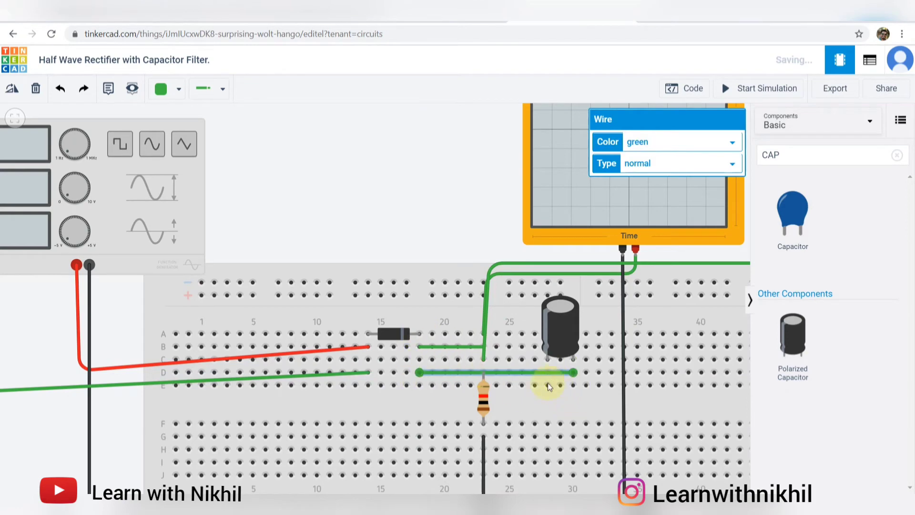
# Wire the capacitor's negative lead from hole E28 to the lower negative rail and color the wire black.
pyautogui.scroll(-2, 546, 384)
pyautogui.moveTo(483, 258); pyautogui.dragTo(479, 159)
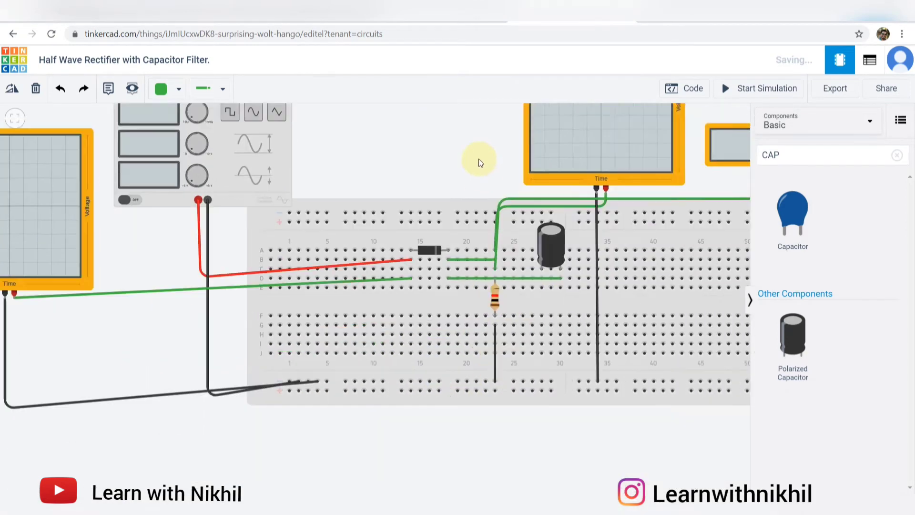
pyautogui.click(542, 284)
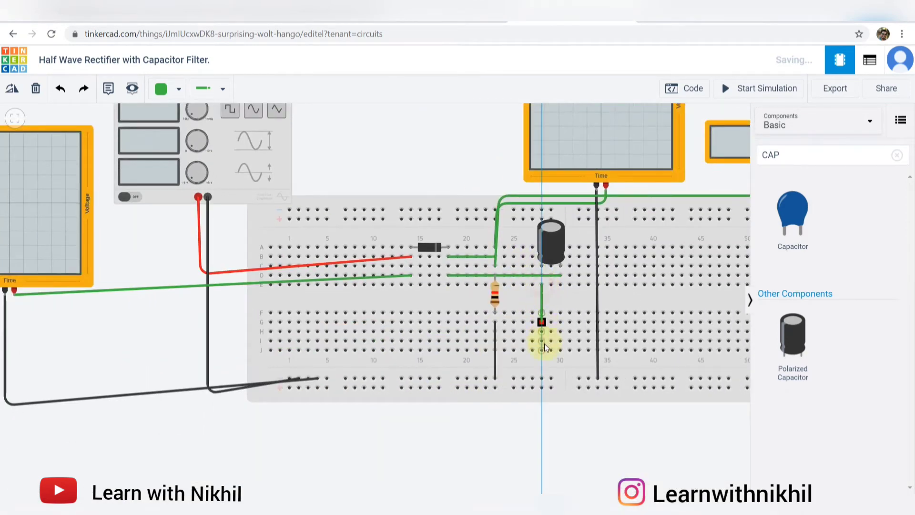
pyautogui.click(542, 377)
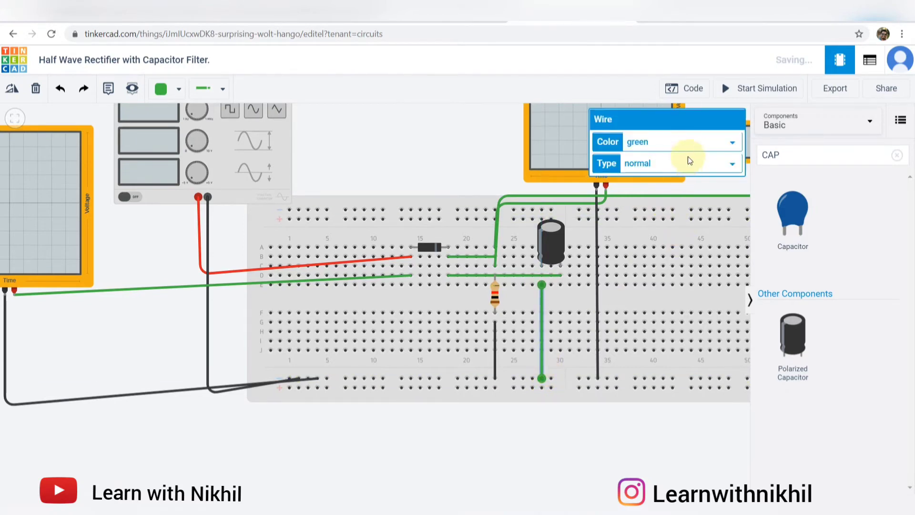
pyautogui.click(688, 144)
pyautogui.click(687, 160)
pyautogui.click(445, 131)
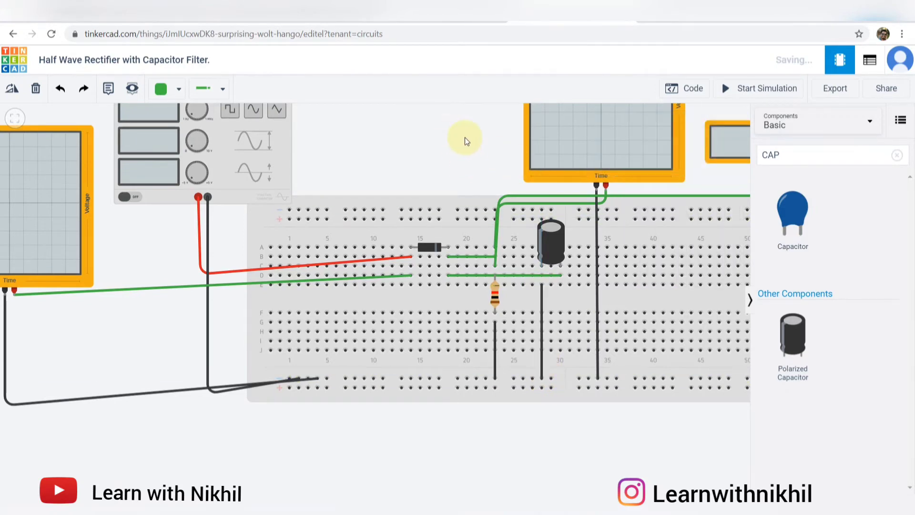
# Simulate the circuit with the capacitor, examine the output oscilloscope waveform and multimeter voltage, and stop the simulation.
pyautogui.moveTo(465, 138); pyautogui.dragTo(347, 221)
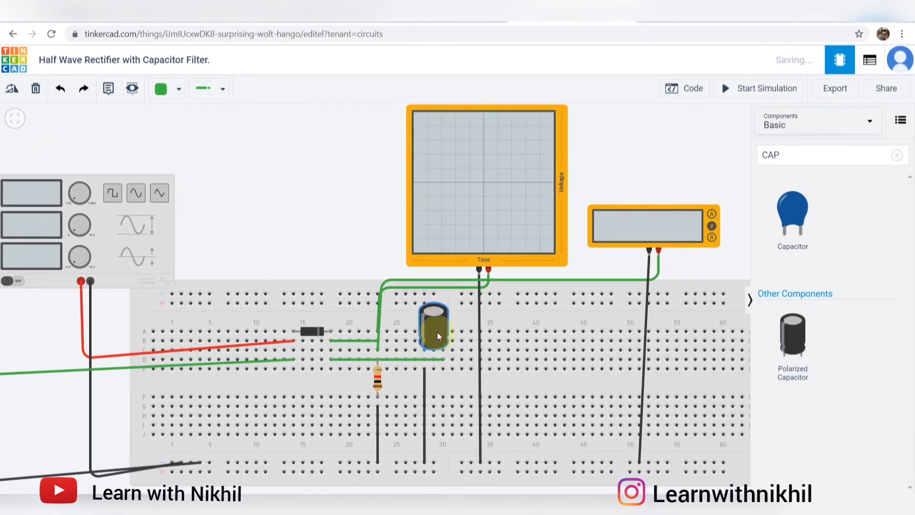
pyautogui.scroll(-2, 436, 331)
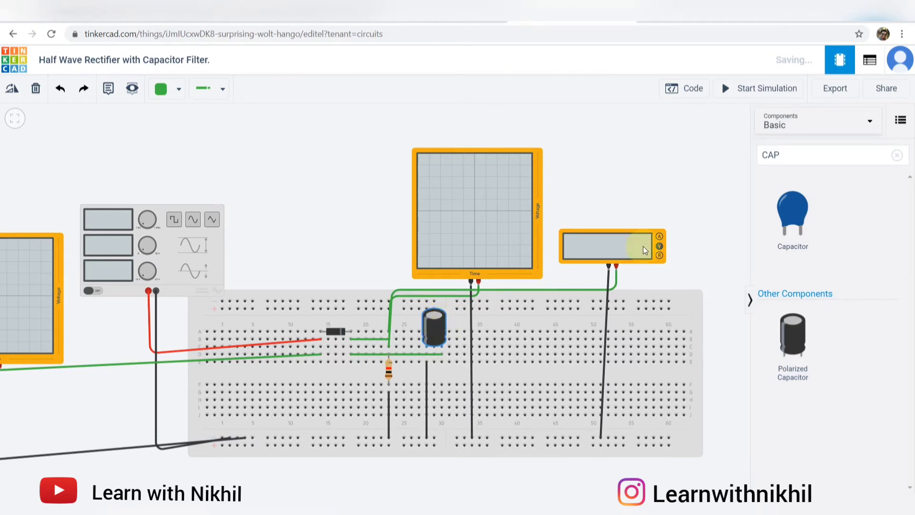
pyautogui.click(763, 88)
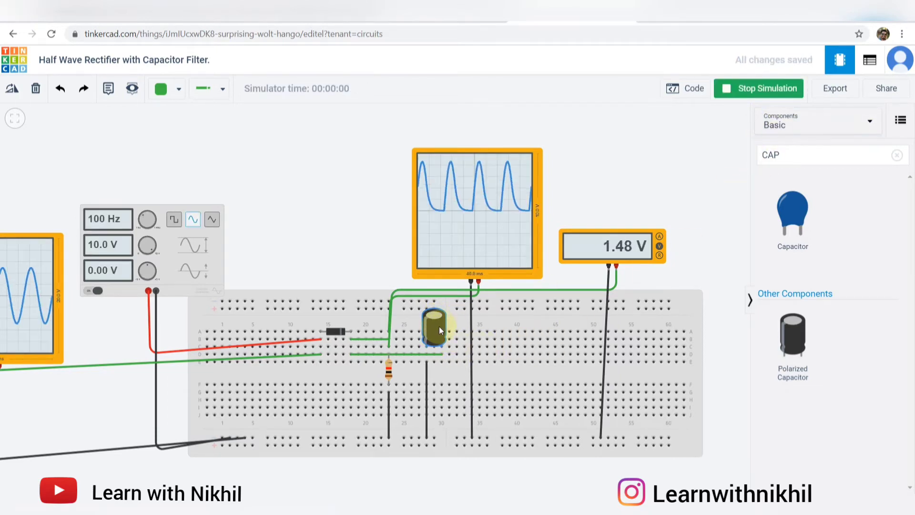
pyautogui.scroll(-1, 439, 326)
pyautogui.scroll(2, 475, 204)
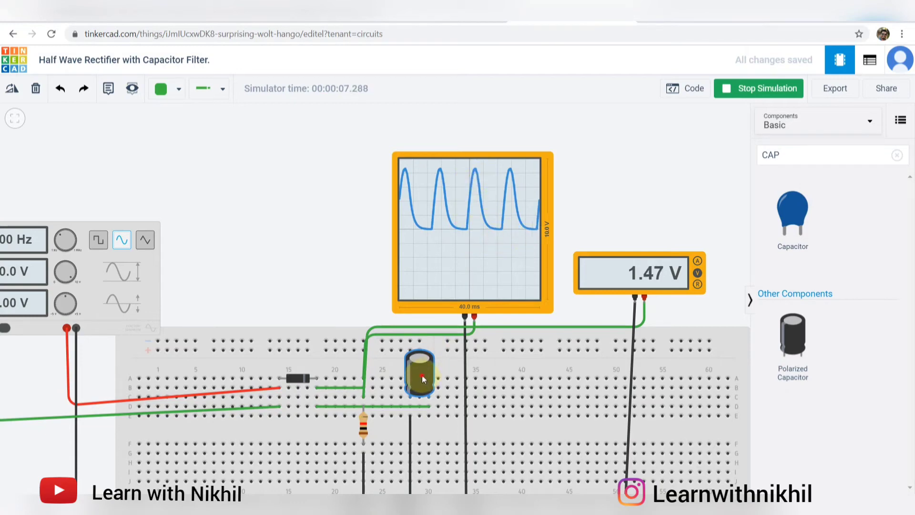
pyautogui.click(753, 88)
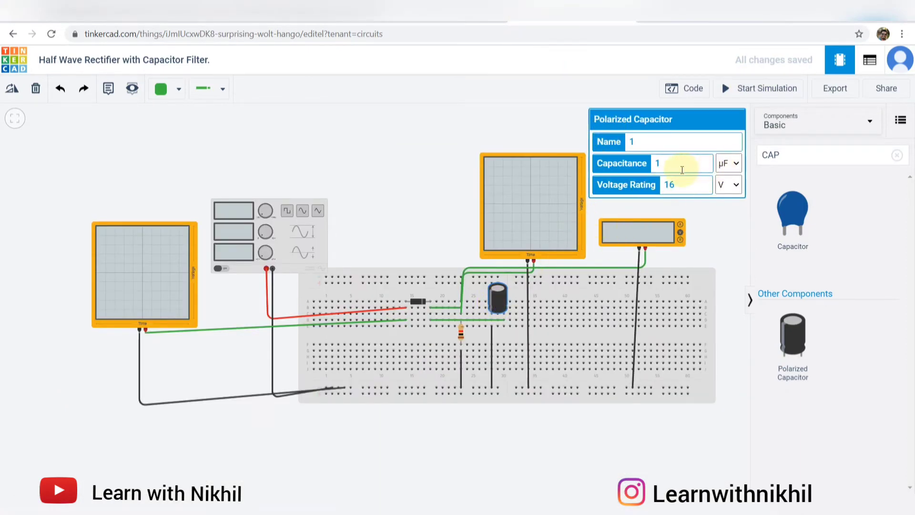
# Set the polarized capacitor's voltage rating to 12 V and its capacitance to 10 µF.
pyautogui.click(687, 186)
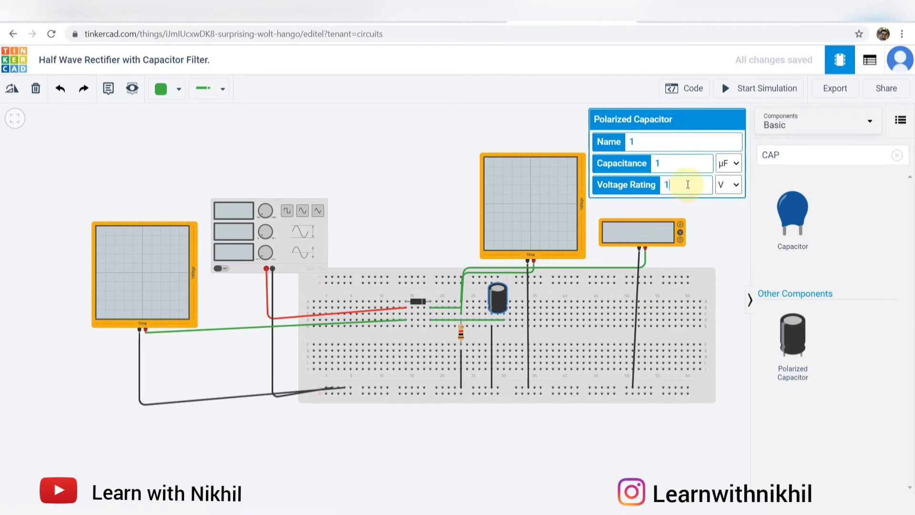
pyautogui.write('2')
pyautogui.click(686, 163)
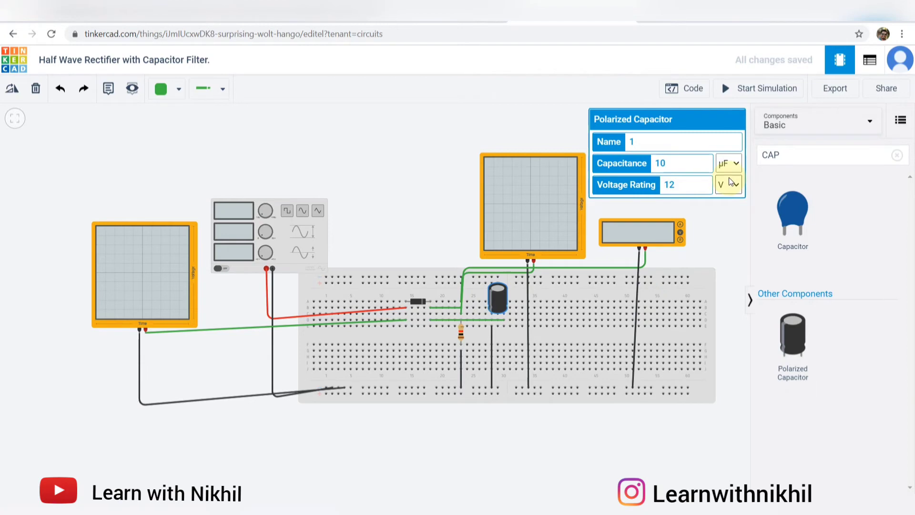
pyautogui.click(723, 217)
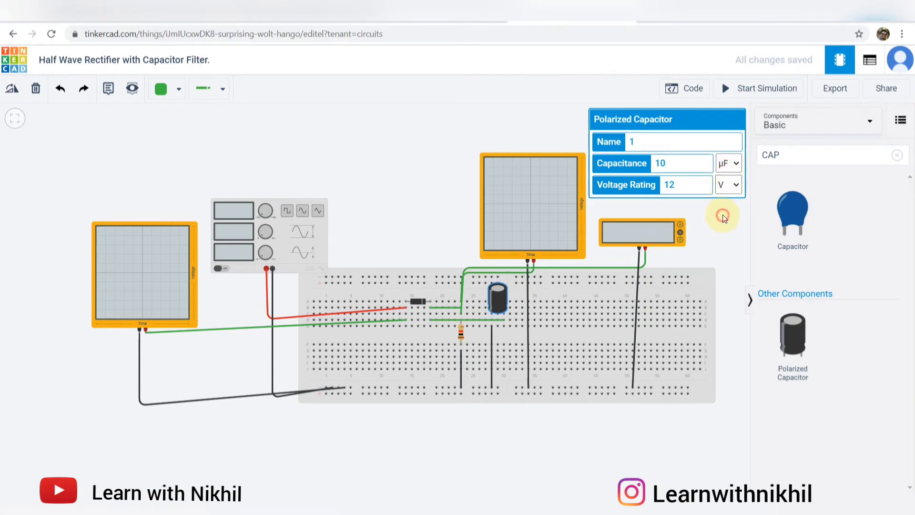
# Simulate the circuit with the 10 µF capacitor and examine the filtered waveform on the output oscilloscope and the multimeter voltage.
pyautogui.click(777, 91)
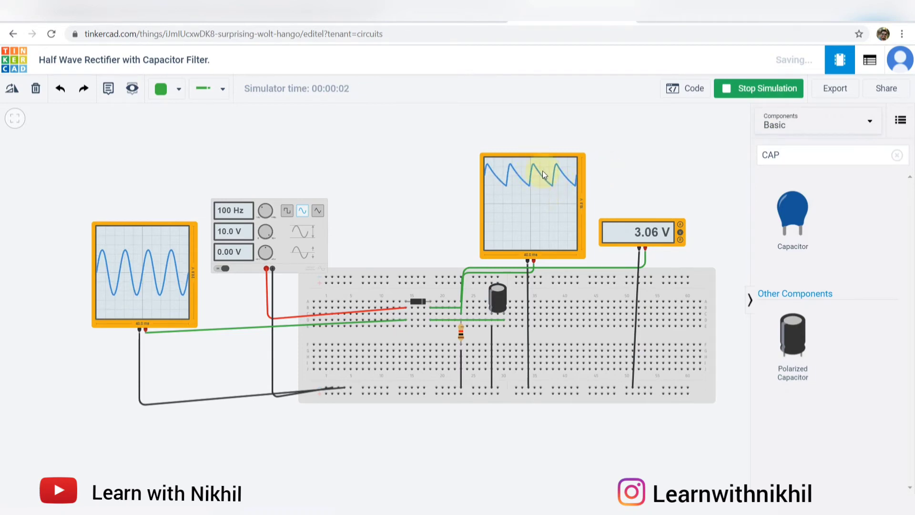
pyautogui.scroll(3, 538, 185)
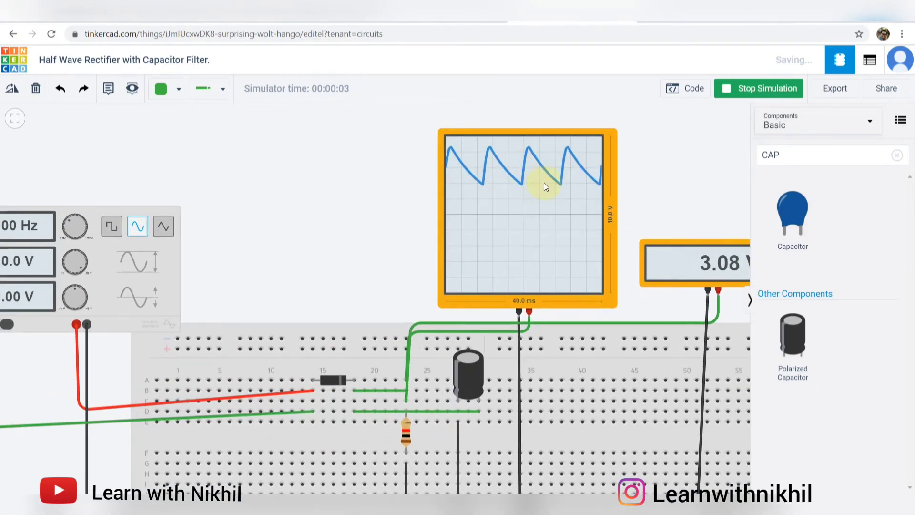
pyautogui.scroll(-1, 545, 182)
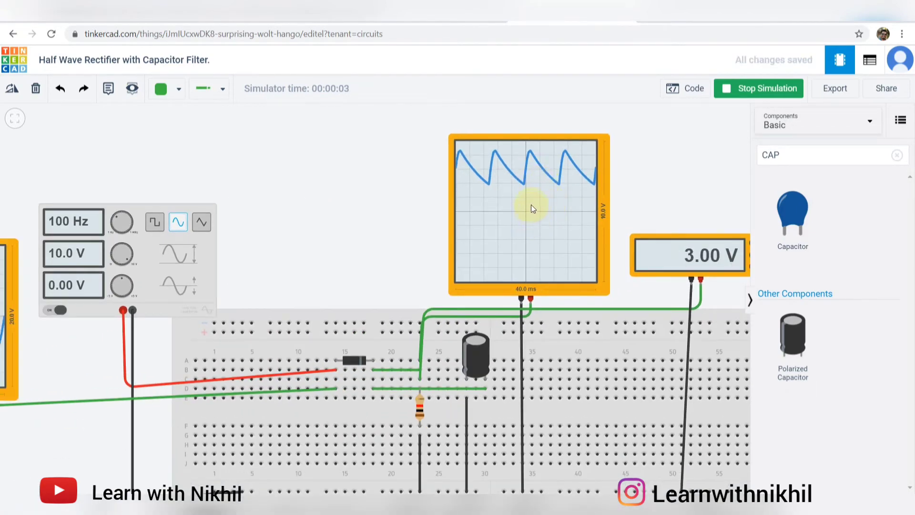
pyautogui.scroll(3, 532, 208)
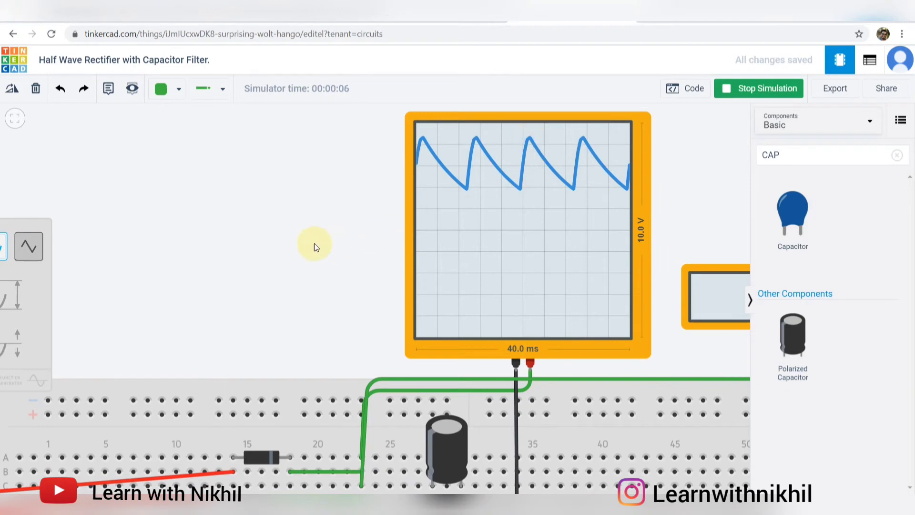
pyautogui.scroll(-5, 314, 243)
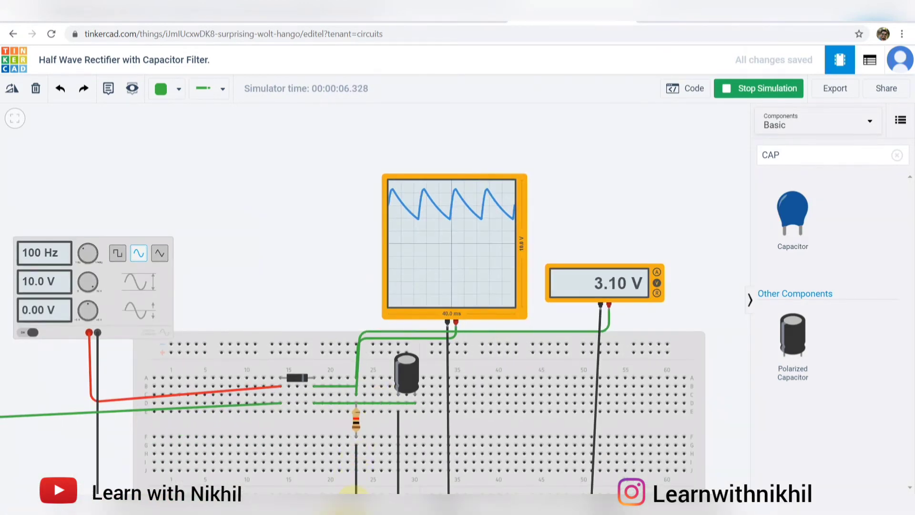